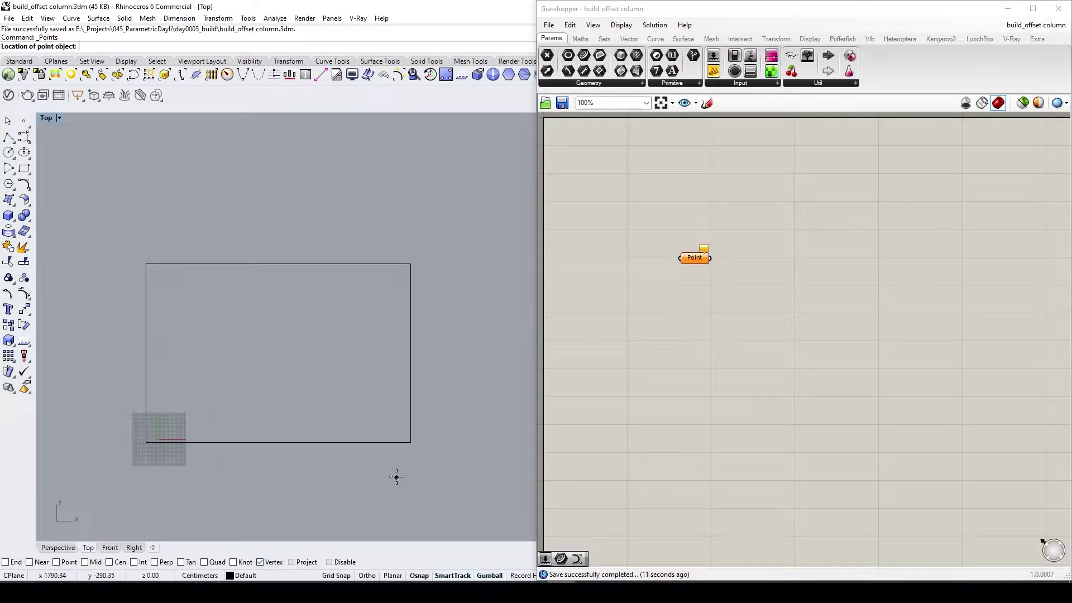
- Place points on the rectangle's lower-right, upper-right and upper-left corners and one low on its left edge
right_click(248, 562)
left_click(423, 450)
left_click(424, 285)
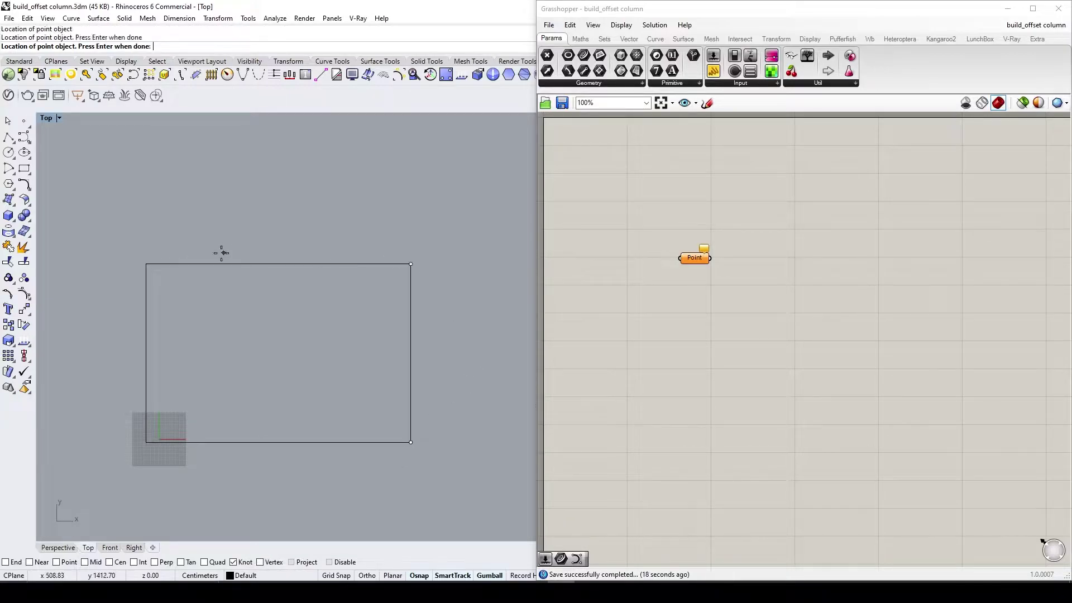
left_click(146, 263)
left_click(146, 407)
key("Return")
- Duplicate the left-edge point horizontally into the interior of the rectangle
left_click(8, 120)
left_click(146, 407)
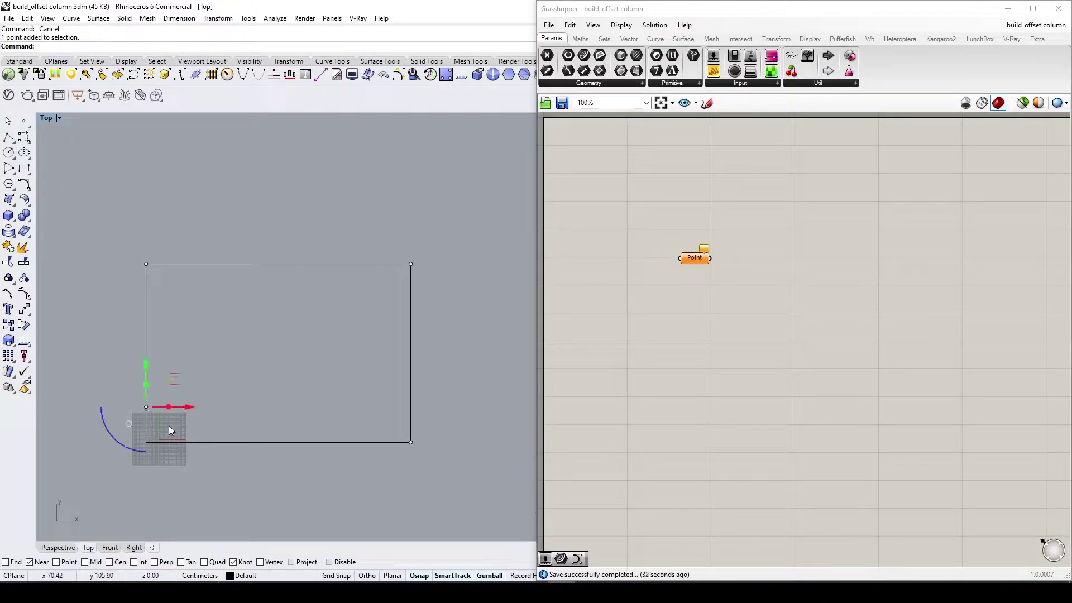
left_click_drag(188, 407, 354, 407)
- Reference the five placed points in the Point parameter as multiple points, going around the outline from the interior point
left_click(694, 257)
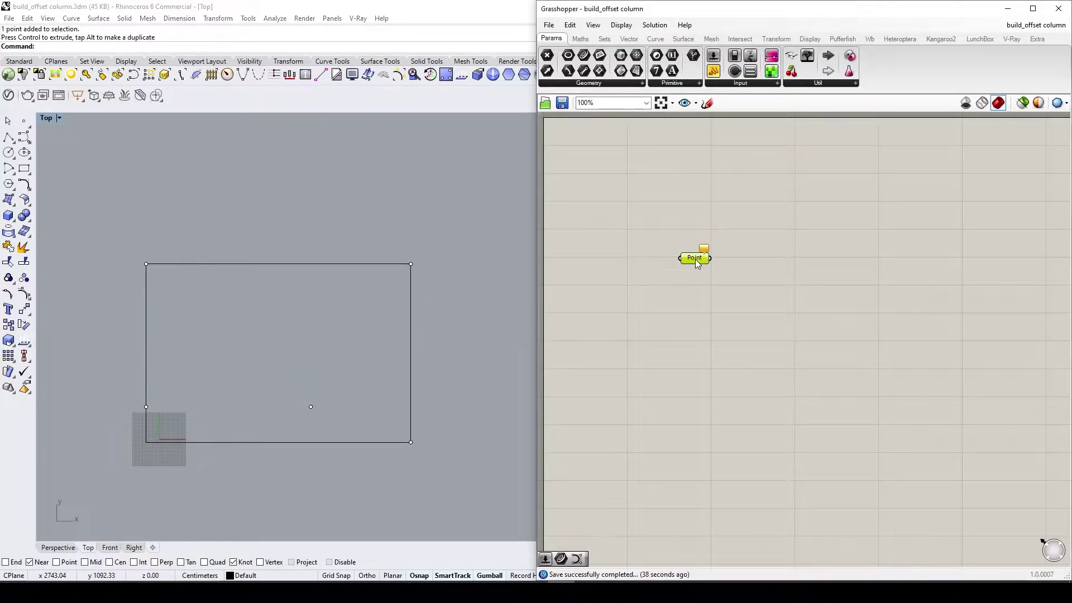
right_click(693, 257)
left_click(741, 424)
left_click(311, 407)
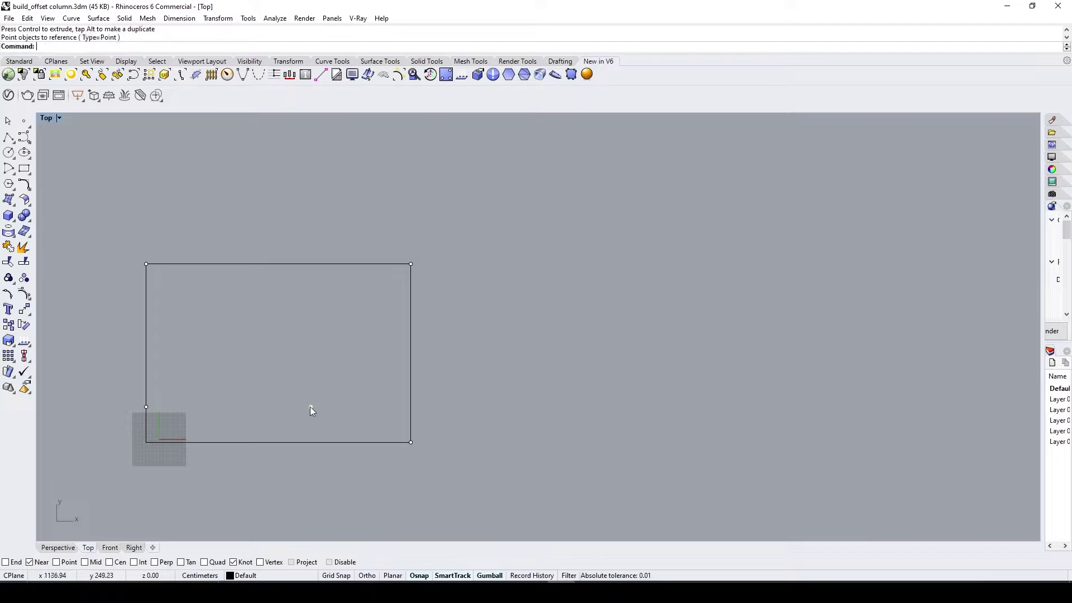
left_click(411, 443)
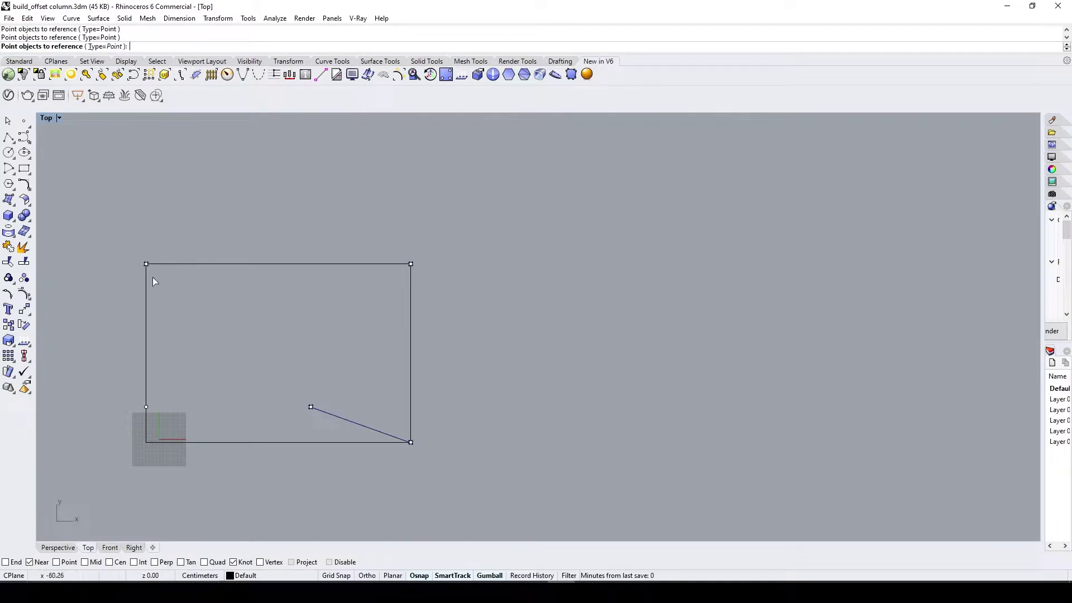
key("Return")
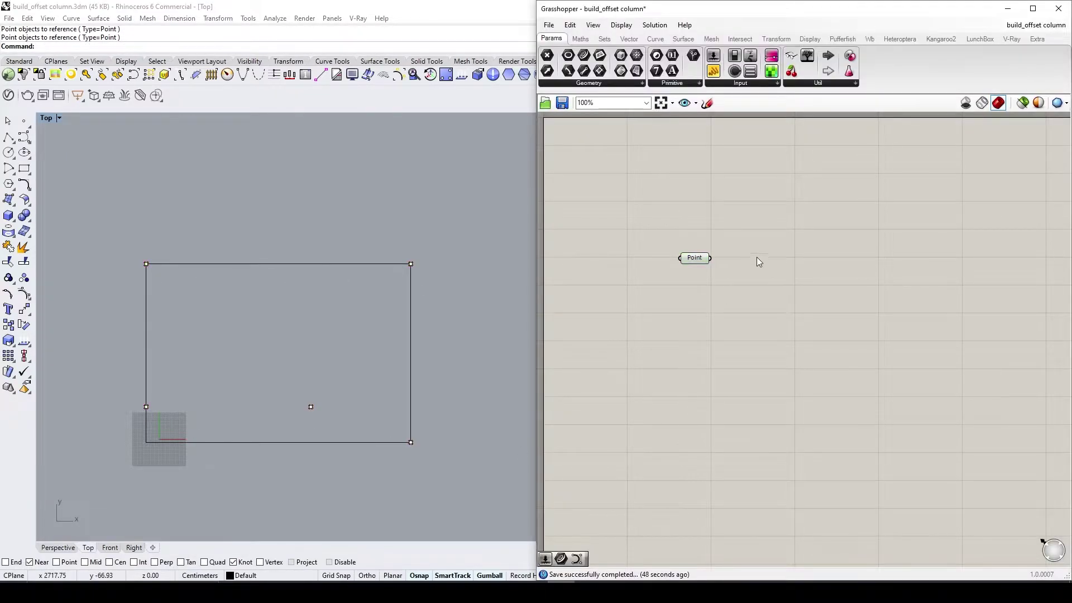
- Add a PolyLine component, feed the Point parameter into its Vertices and set Closed to True
double_click(765, 255)
type("poly")
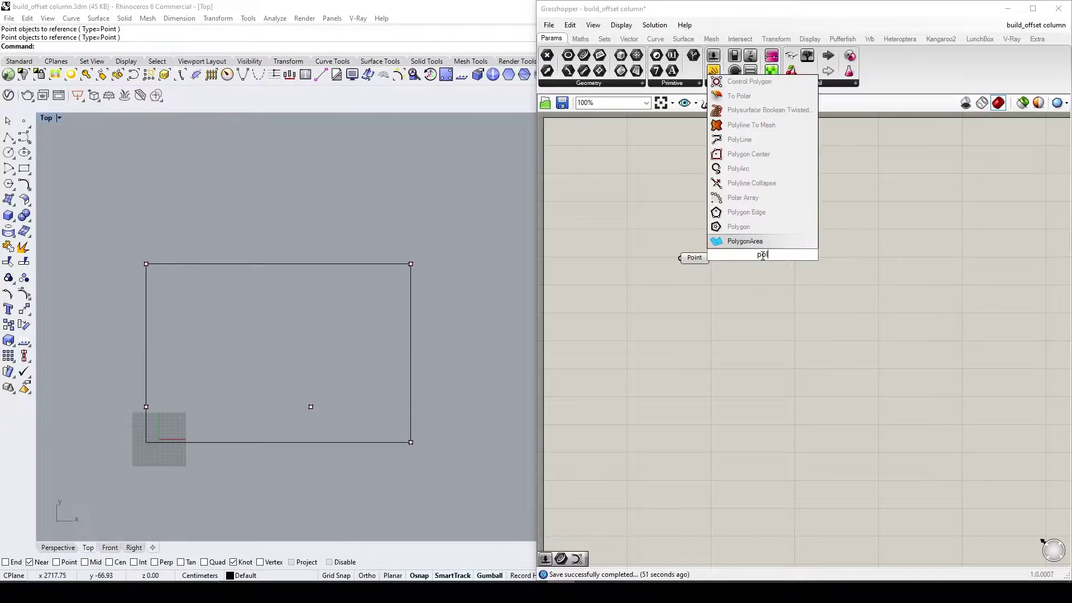
left_click(742, 154)
left_click_drag(711, 258, 726, 245)
left_click_drag(760, 263, 802, 275)
left_click(777, 316)
right_click(780, 277)
mouse_move(832, 383)
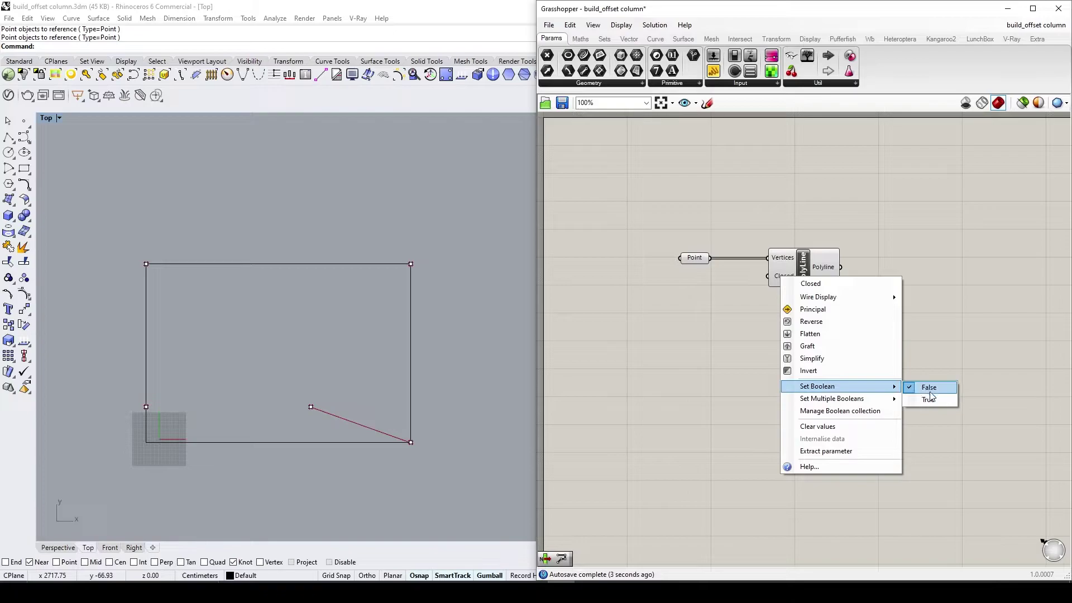
left_click(924, 397)
- Add a Move component and connect the polyline to its Geometry input
right_click_drag(880, 346, 738, 367)
double_click(769, 305)
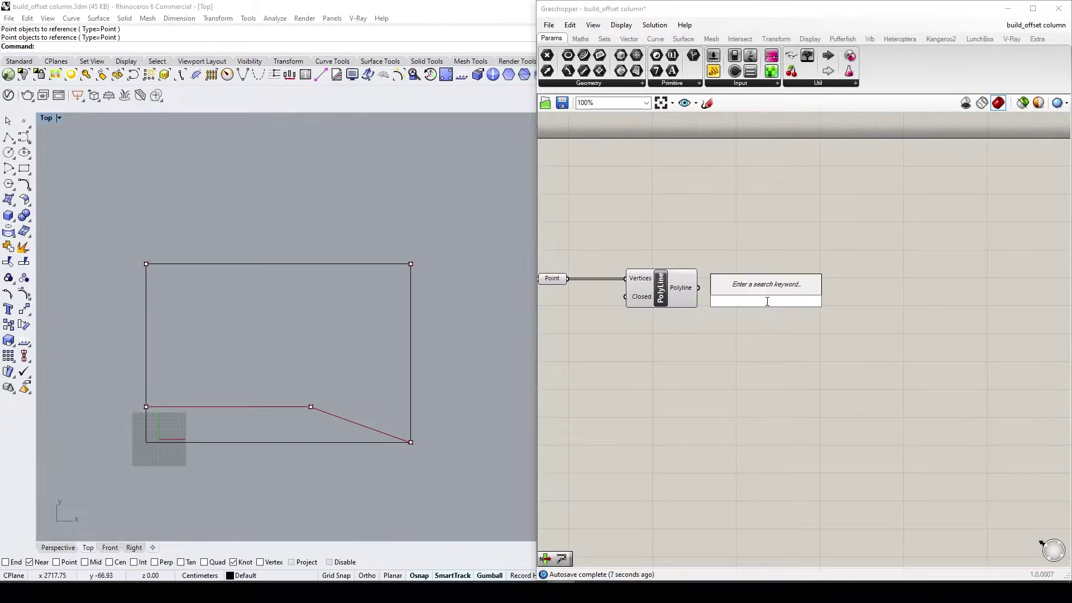
type("move")
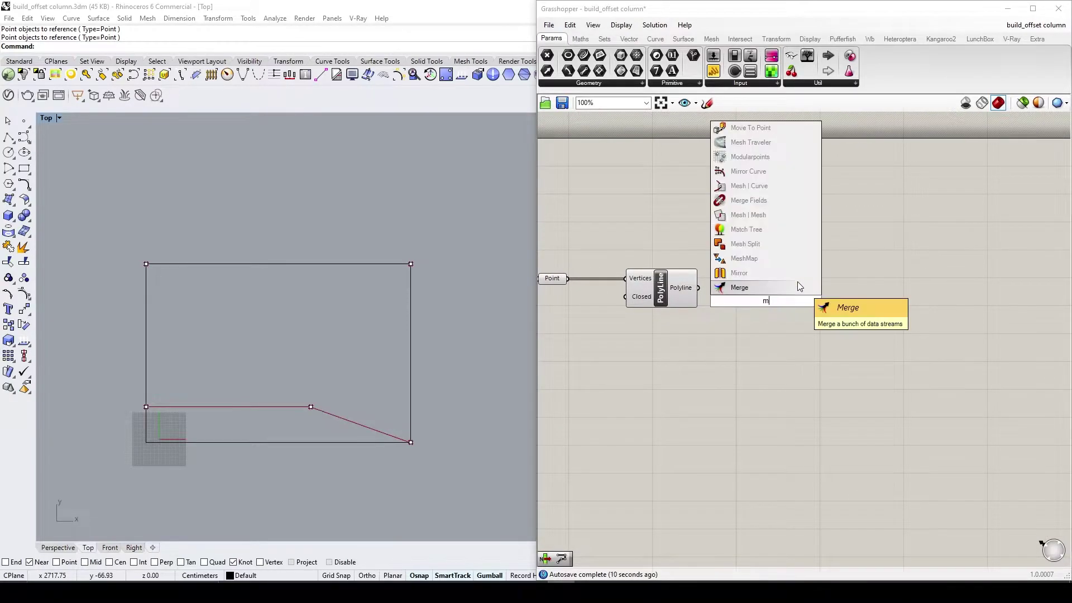
left_click(770, 286)
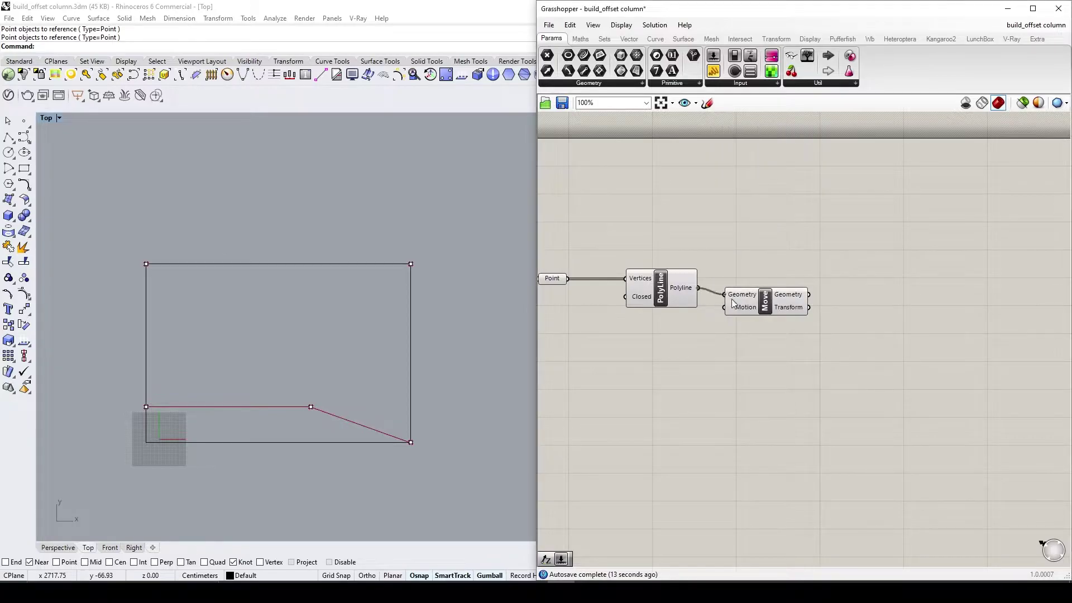
left_click_drag(730, 298, 731, 298)
left_click_drag(736, 310, 779, 303)
- Drive the Move component's Motion with a Unit Z vector whose factor comes from a number slider of 450
double_click(689, 342)
type("z")
key("Return")
left_click_drag(694, 344, 716, 335)
double_click(619, 355)
type("450")
key("Return")
left_click_drag(639, 360, 671, 331)
left_click_drag(749, 331, 766, 300)
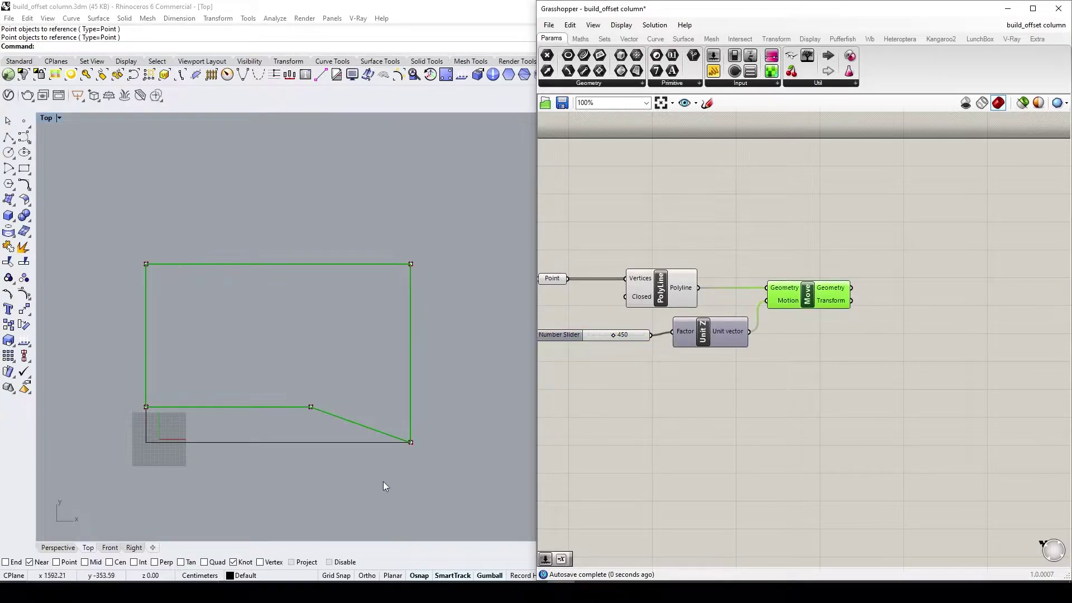
- In the Perspective view, build a Ruled Surface with the base polyline as Curve A and the moved polyline as Curve B
left_click(62, 548)
right_click_drag(330, 381, 446, 301)
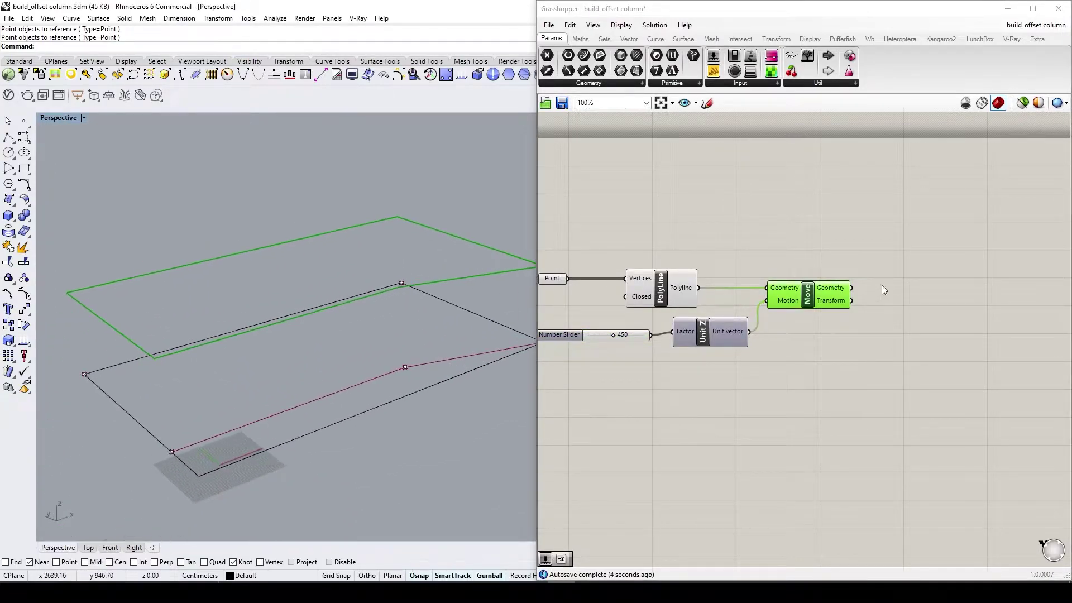
double_click(906, 272)
type("ru")
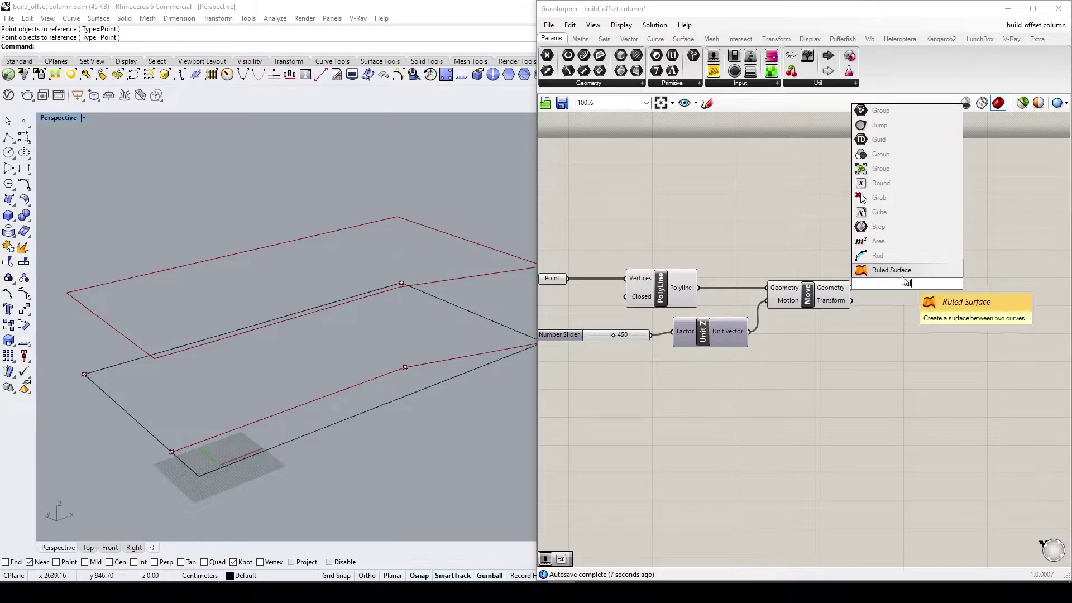
left_click(908, 272)
left_click_drag(908, 296, 941, 316)
left_click_drag(852, 302, 903, 317)
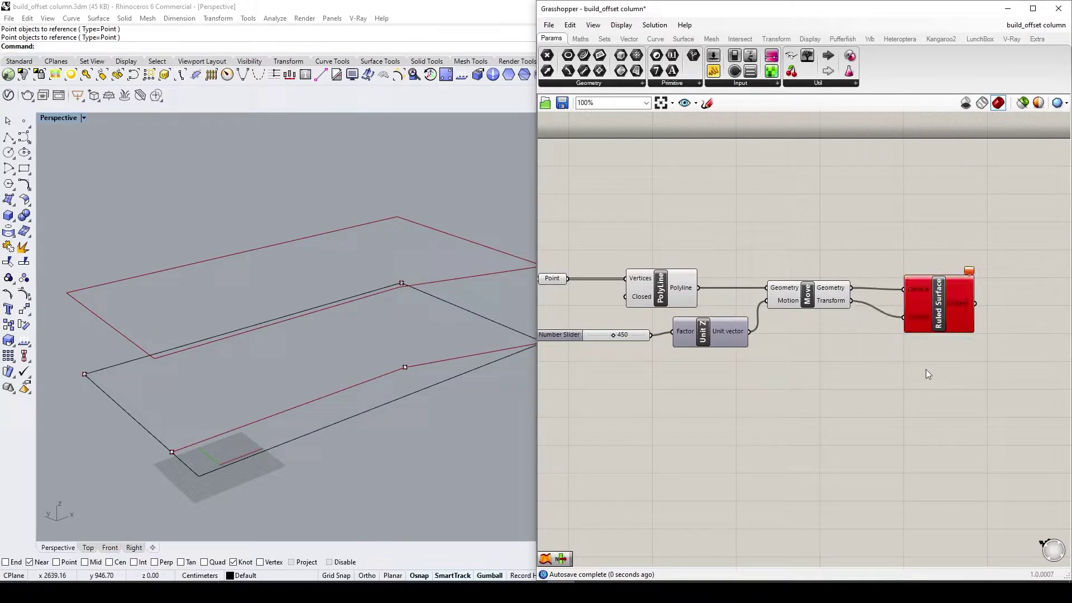
left_click_drag(698, 286, 914, 302)
left_click(928, 347)
mouse_move(337, 474)
right_mouse_down()
mouse_move(373, 413)
mouse_move(350, 460)
right_mouse_up()
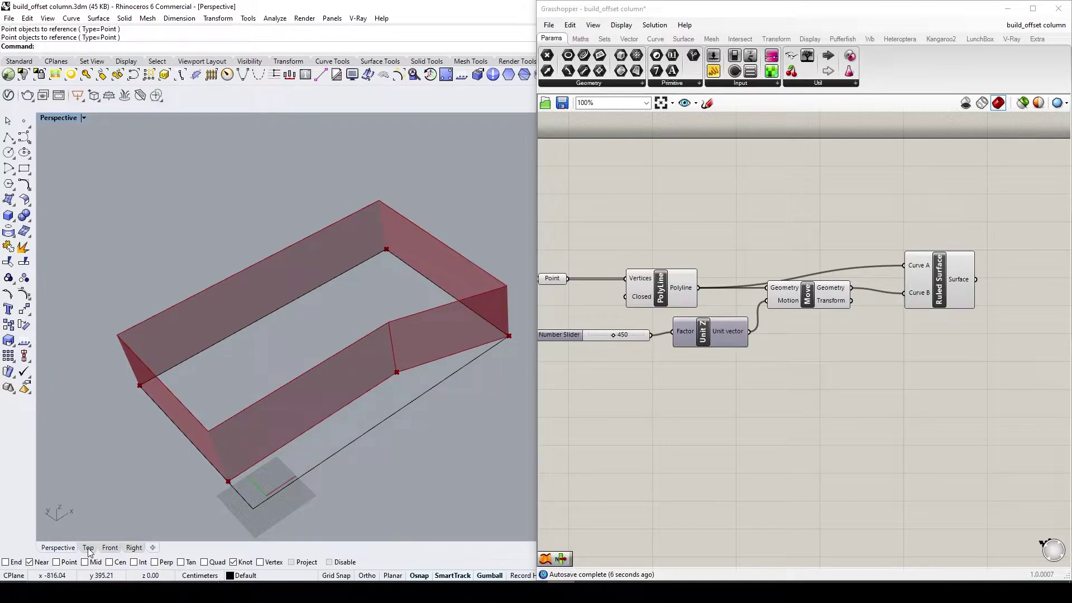
- Place a point on the rectangle's remaining corner, beside the construction-plane grid
right_click_drag(330, 488, 328, 457, "shift")
right_click(23, 121)
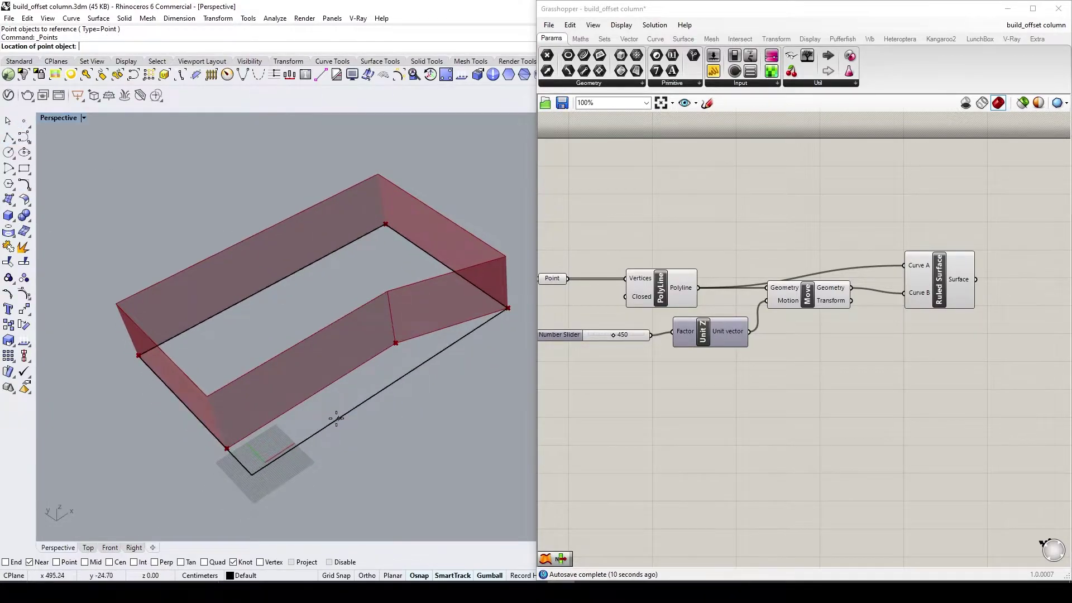
left_click(251, 475)
right_click(326, 494)
- Add a second Point parameter and reference the two corner points at the ends of the rectangle's open front edge
right_click_drag(654, 429, 720, 308)
left_click(547, 55)
left_click(636, 374)
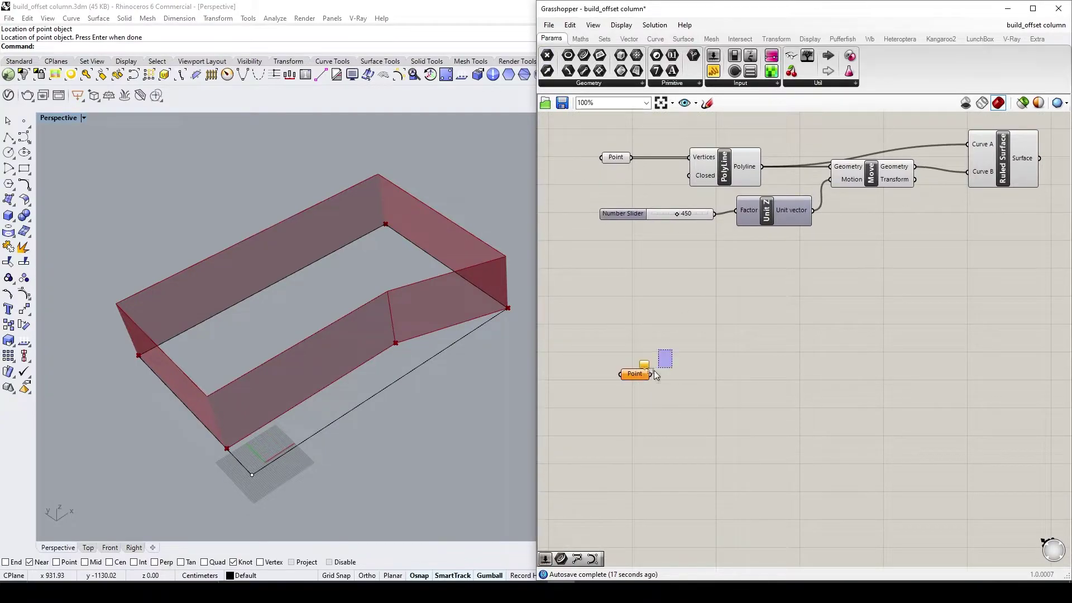
right_click(637, 374)
left_click(677, 492)
left_click(252, 475)
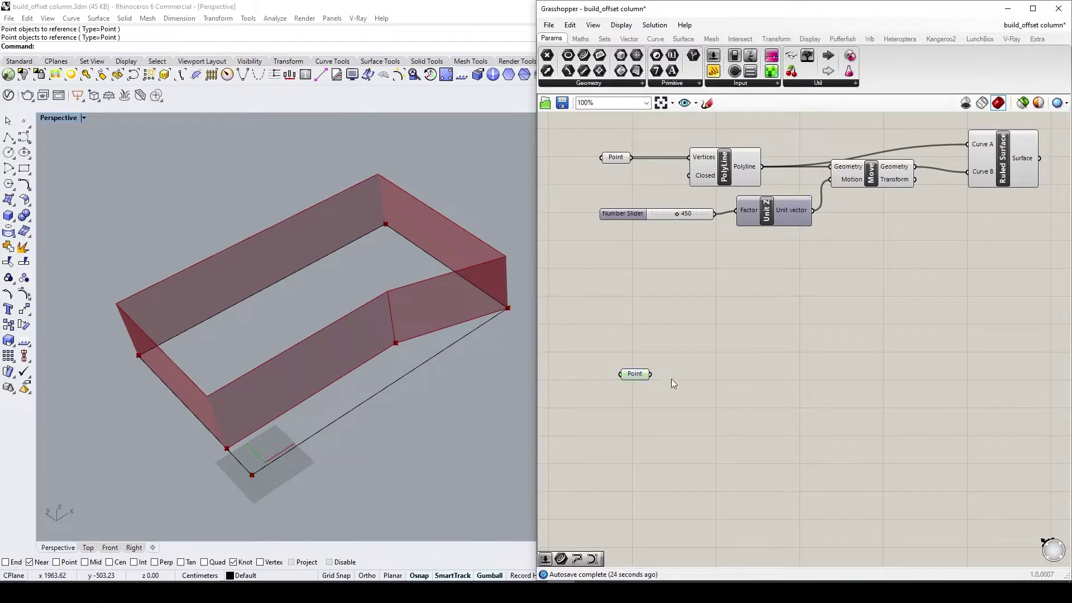
- Create another Point parameter above it and reference the rectangle's four corner points
right_click_drag(692, 390, 670, 371)
right_click_drag(738, 383, 754, 377)
left_click_drag(628, 340, 614, 272)
right_click(612, 270)
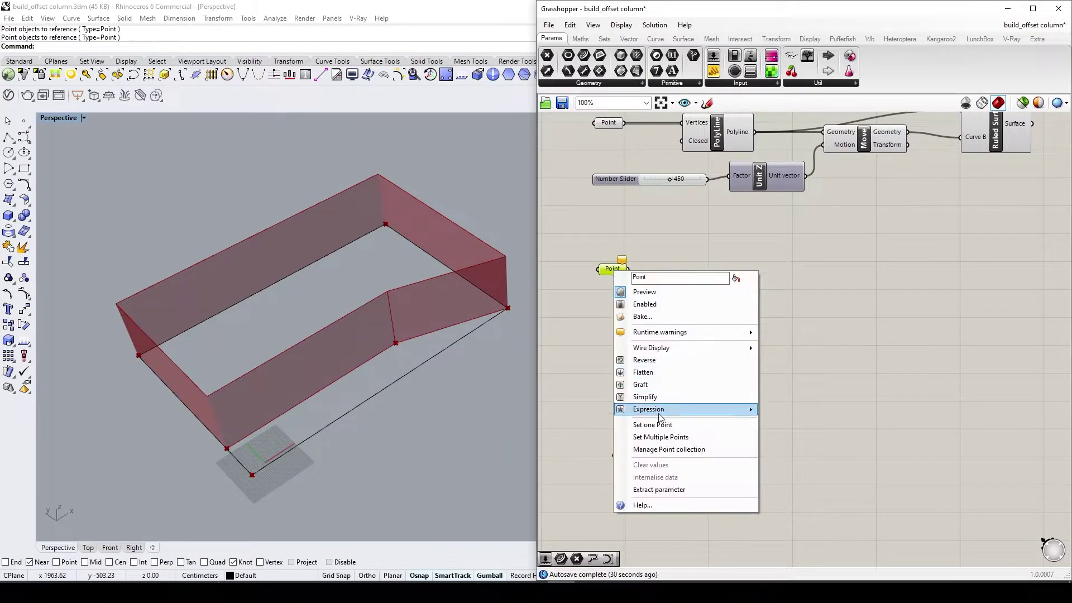
left_click(647, 439)
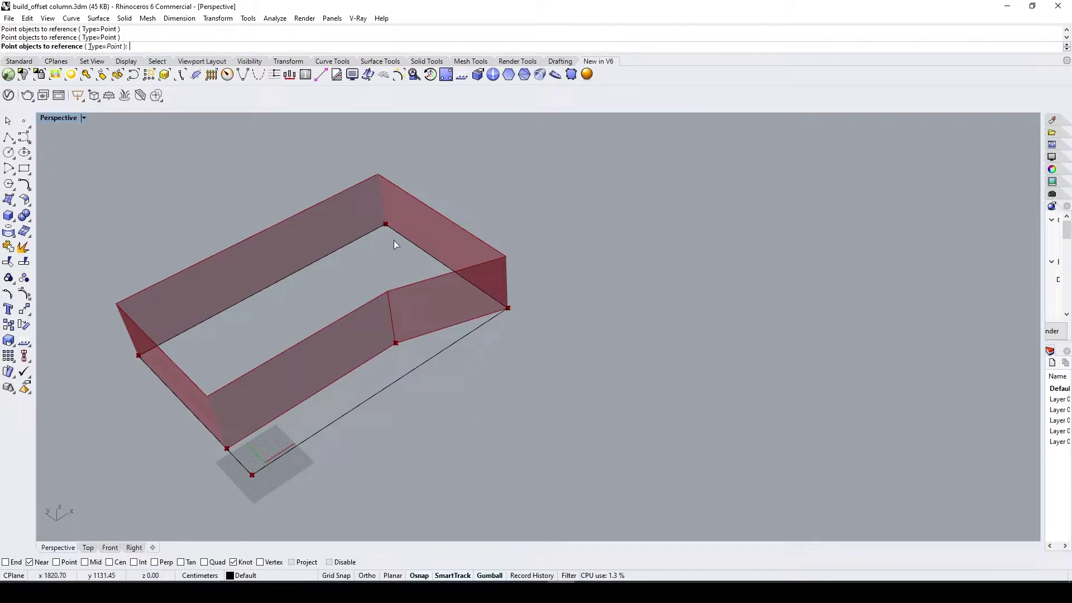
key("Return")
- Duplicate the PolyLine component and connect the four-corner Point parameter to its Vertices
left_click(715, 143)
left_click_drag(715, 142, 738, 285, "alt")
left_click_drag(628, 269, 710, 271)
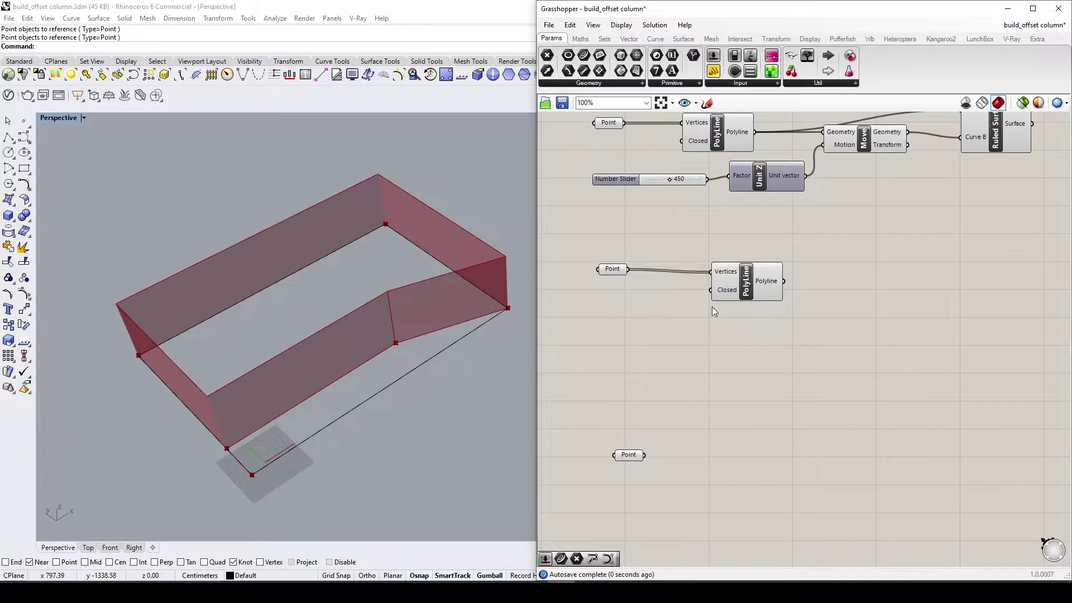
left_click(755, 293)
- Duplicate the Move component twice beside the rectangle polyline, feeding the polyline into the first and its result into the second
right_click_drag(823, 279, 787, 337)
left_click(825, 199)
left_click_drag(820, 203, 836, 336, "alt")
left_click(762, 360)
left_click_drag(746, 337, 921, 350)
- Add a Unit Z vector component below the two lower Move components
double_click(805, 368)
type("z")
key("Return")
double_click(720, 383)
type("30")
key("Return")
left_click(740, 393)
key("Delete")
- Add a number slider of 50 as the new Unit Z's factor and connect the vector to the last Move's Motion
double_click(685, 383)
type("50")
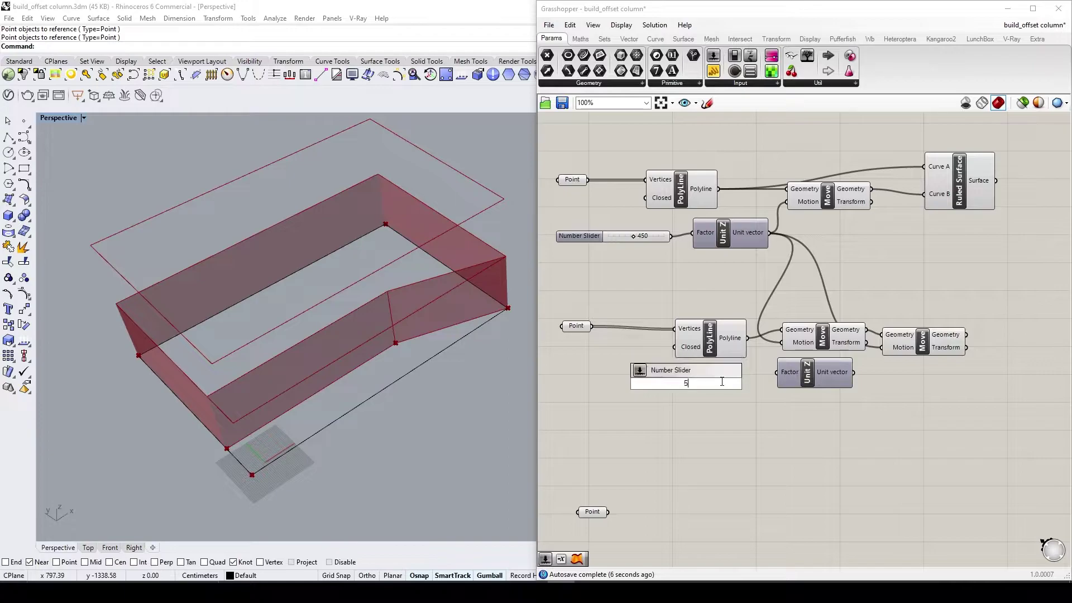
key("Return")
left_click_drag(744, 383, 772, 378)
left_click_drag(854, 372, 882, 347)
left_click(922, 354)
- Duplicate the Ruled Surface component and connect the two lower Move results to its Curve A and Curve B
right_click_drag(952, 422, 838, 431)
double_click(920, 349)
left_click(856, 197)
left_click_drag(856, 197, 928, 352, "alt")
left_click(870, 398)
left_click(824, 360)
left_click(732, 348)
left_click_drag(852, 344, 880, 359)
left_click_drag(752, 339, 887, 331)
left_click(915, 301)
left_click(931, 346)
- Add a Cap Holes component and feed the lower ruled surface into it to close the roof slab
right_click_drag(990, 353, 863, 349)
double_click(862, 349)
type("ca")
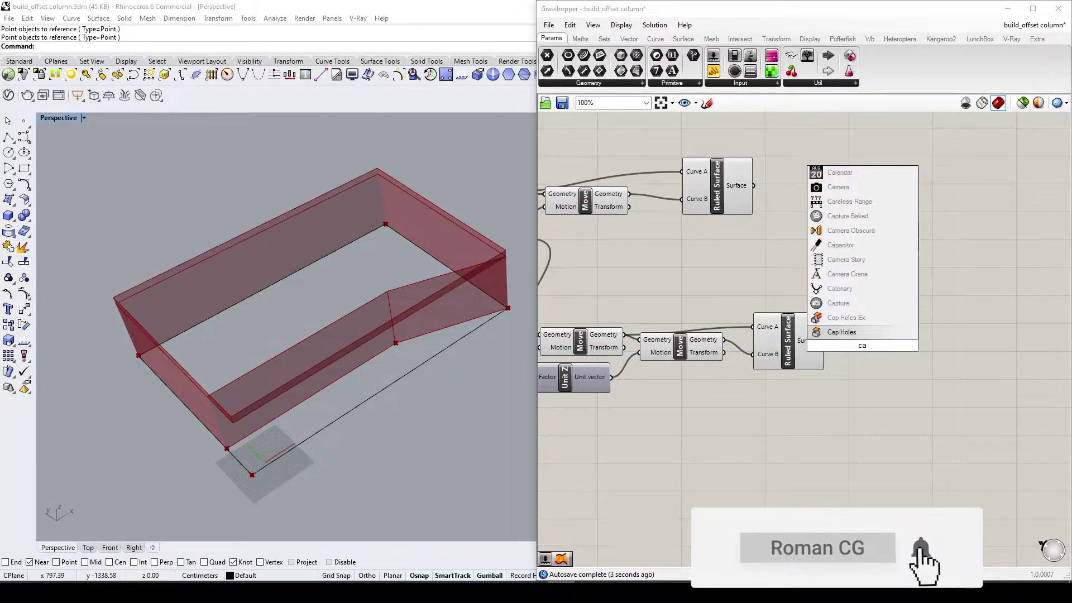
left_click(863, 333)
left_click_drag(824, 340, 869, 342)
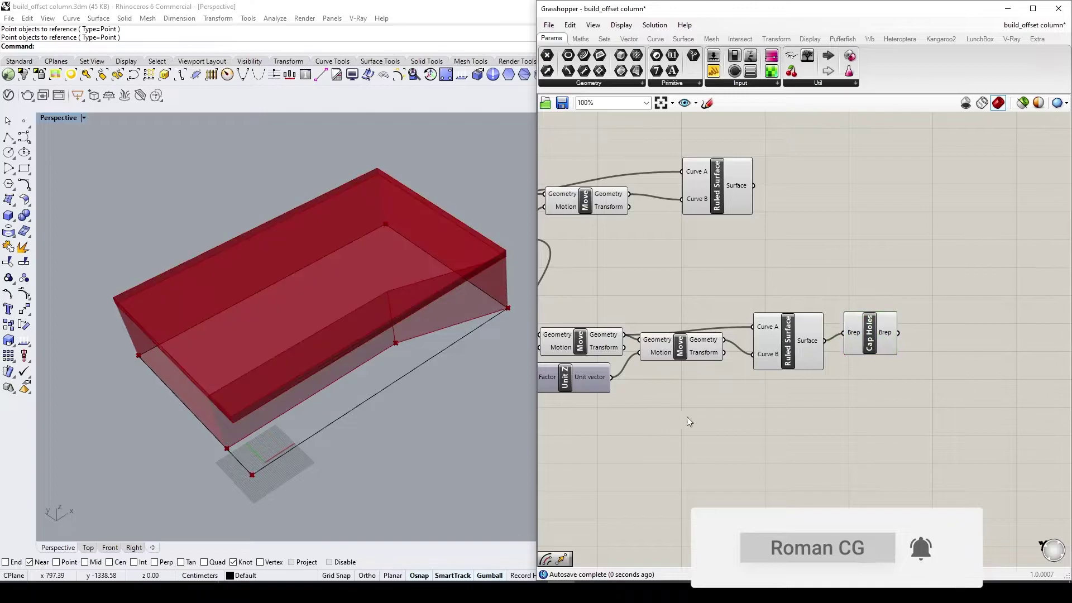
- Bake the capped roof slab and set the perspective viewport to Shaded display
left_click(869, 335)
right_click(867, 334)
left_click(893, 380)
key("Return")
left_click(83, 118)
left_click(61, 160)
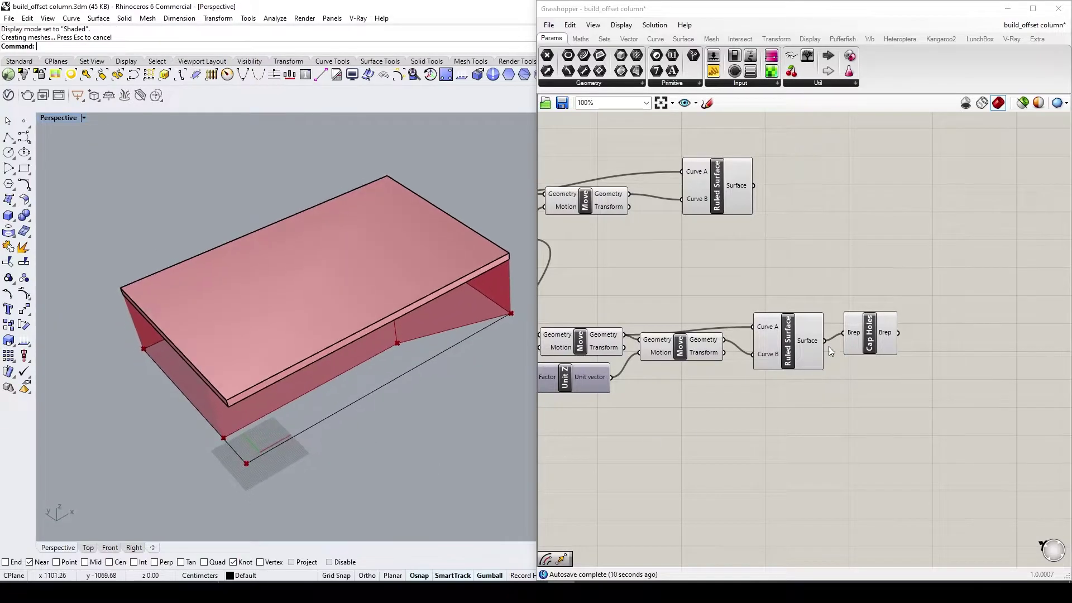
- Turn off the preview of the lower Ruled Surface and Cap Holes components
left_click_drag(908, 277, 791, 386)
right_click(781, 403)
left_click(827, 421)
left_click(874, 418)
mouse_move(316, 441)
right_mouse_down()
mouse_move(312, 361)
mouse_move(315, 433)
right_mouse_up()
- Bake the wall's Ruled Surface with the default attributes
right_click_drag(617, 411, 671, 443)
left_click(772, 222)
right_click(770, 219)
left_click(792, 264)
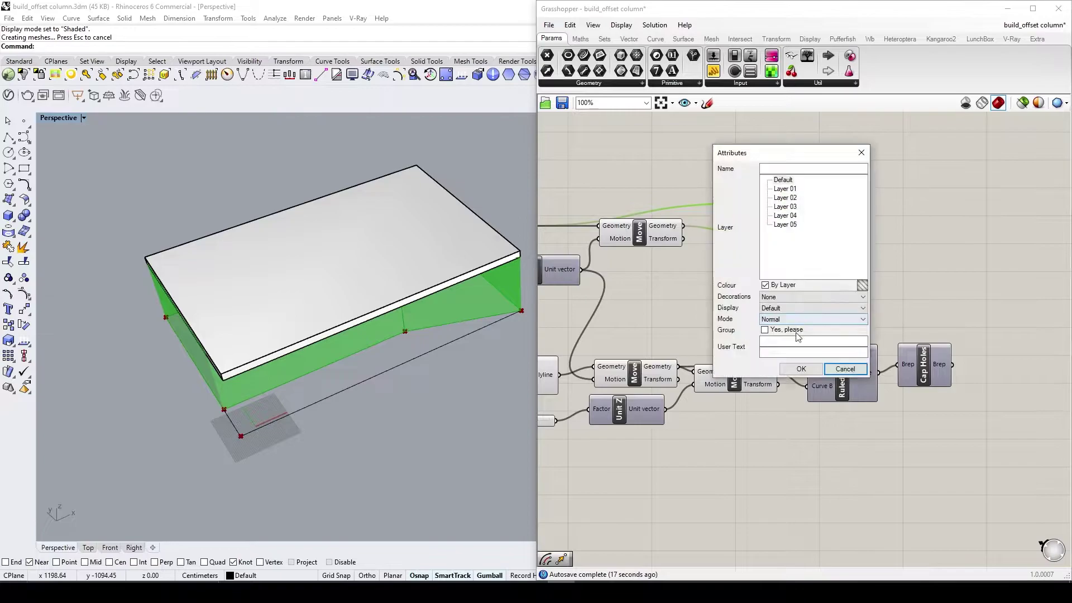
left_click(800, 369)
- Turn off the preview of the wall's Ruled Surface component
left_click(780, 226)
right_click(738, 152)
left_click(770, 172)
left_click(751, 335)
- Add a PolyLine component beside the two-corner Point parameter and connect the points to its Vertices
right_click_drag(748, 344, 900, 242)
right_click_drag(806, 369, 859, 318)
scroll(859, 318, "down", 2)
scroll(705, 393, "up", 3)
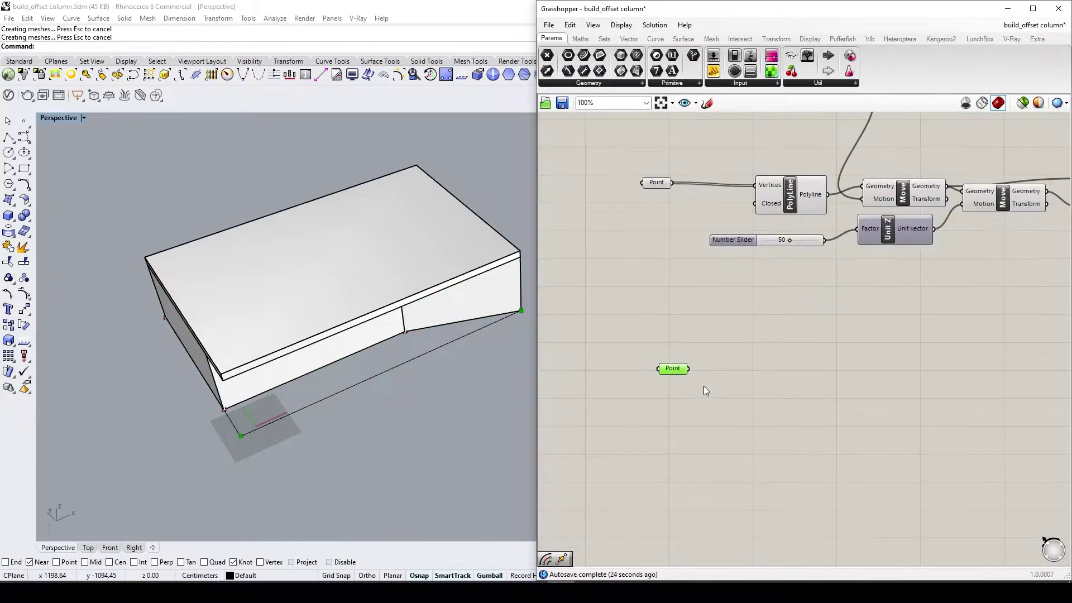
double_click(742, 332)
type("poly")
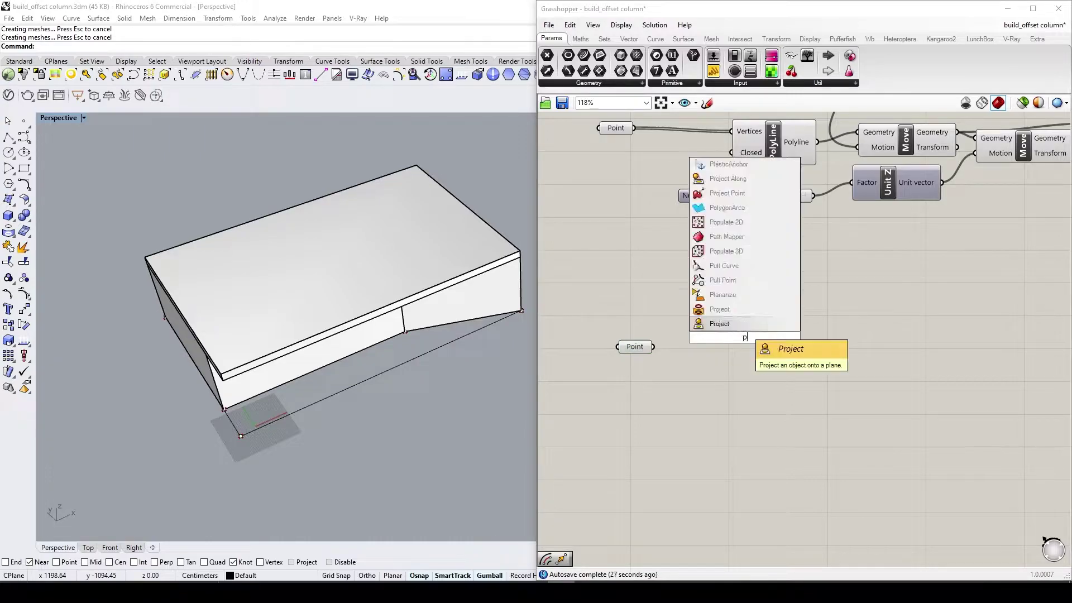
left_click(720, 281)
left_click_drag(690, 329, 702, 326)
left_click_drag(737, 344, 782, 358)
right_click_drag(799, 418, 688, 412)
left_click_drag(677, 368, 637, 373)
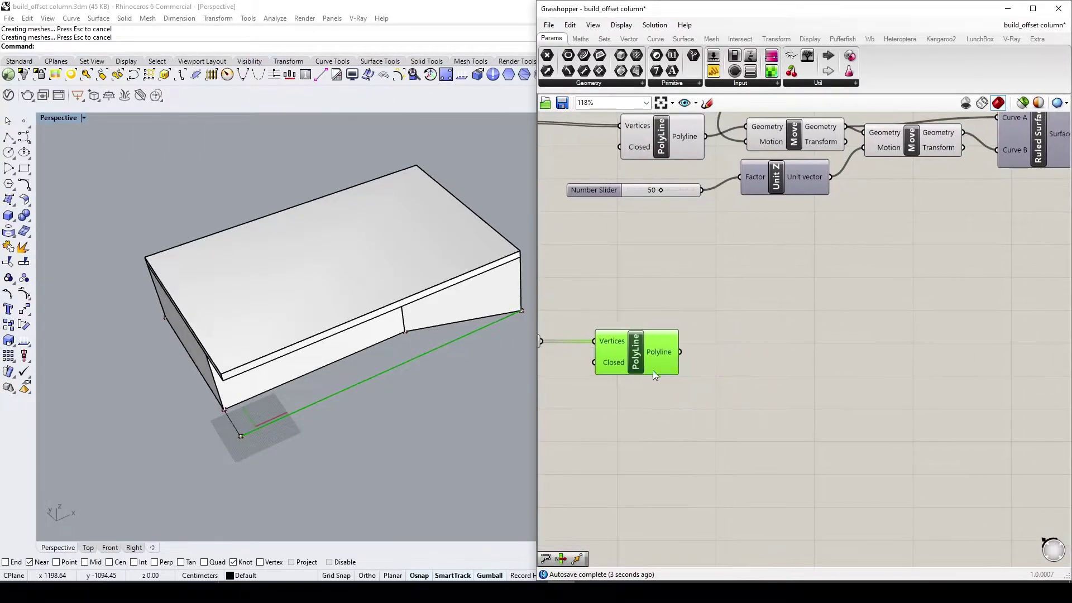
- Add a Divide Length component with the front-edge polyline as its Curve input
double_click(804, 333)
type("divi")
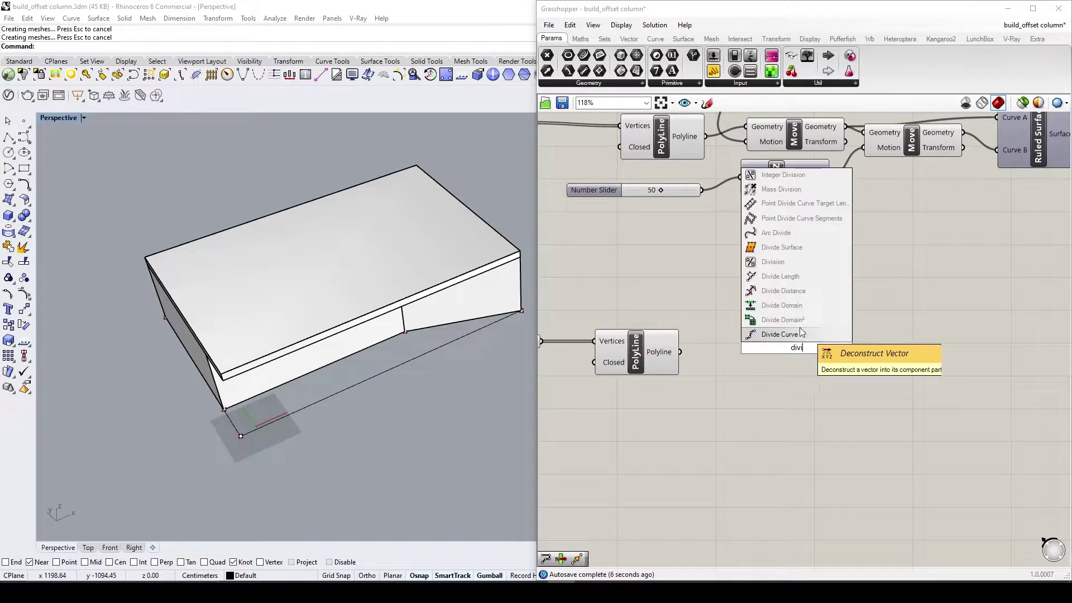
left_click(780, 277)
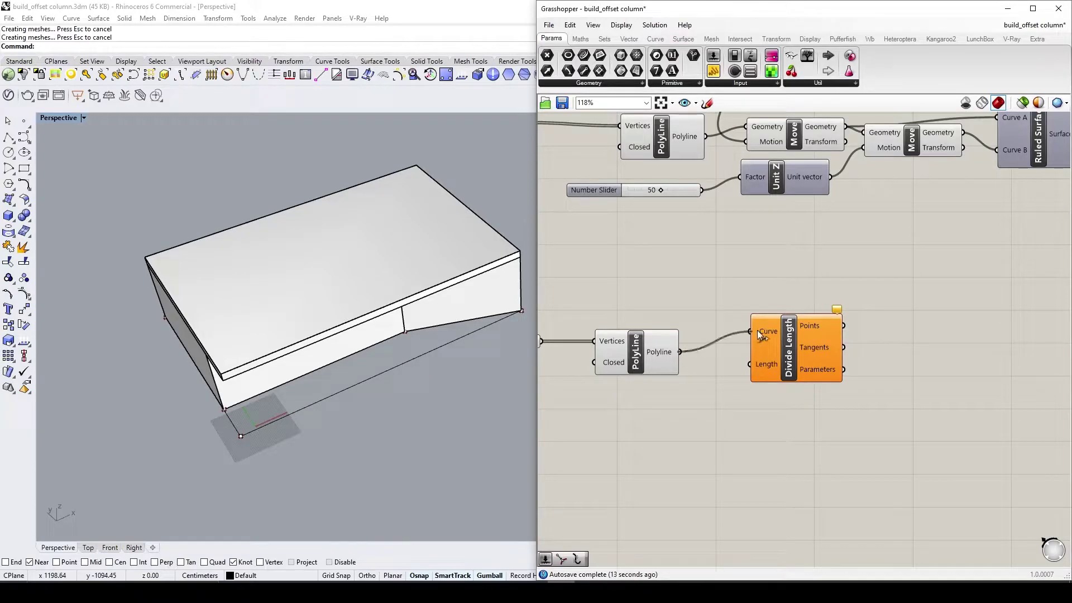
left_click_drag(759, 334, 748, 354)
- Set the division length of the front-edge polyline with a number slider of 100
left_click(661, 427)
double_click(639, 416)
type("100")
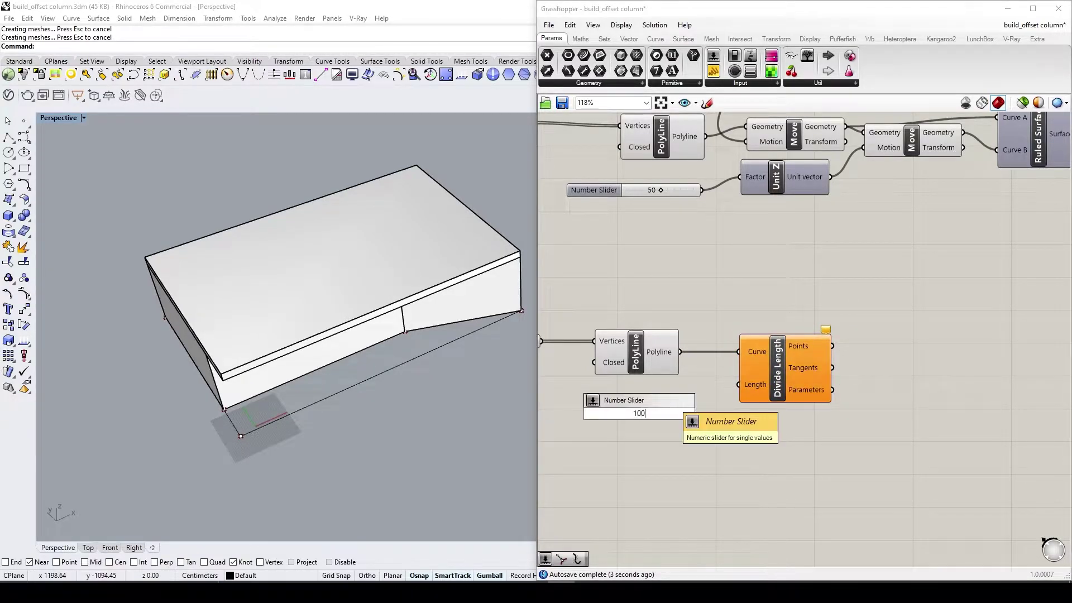
key("Return")
left_click_drag(707, 413, 788, 381)
right_click_drag(491, 429, 357, 435)
left_click_drag(782, 378, 768, 377)
double_click(900, 369)
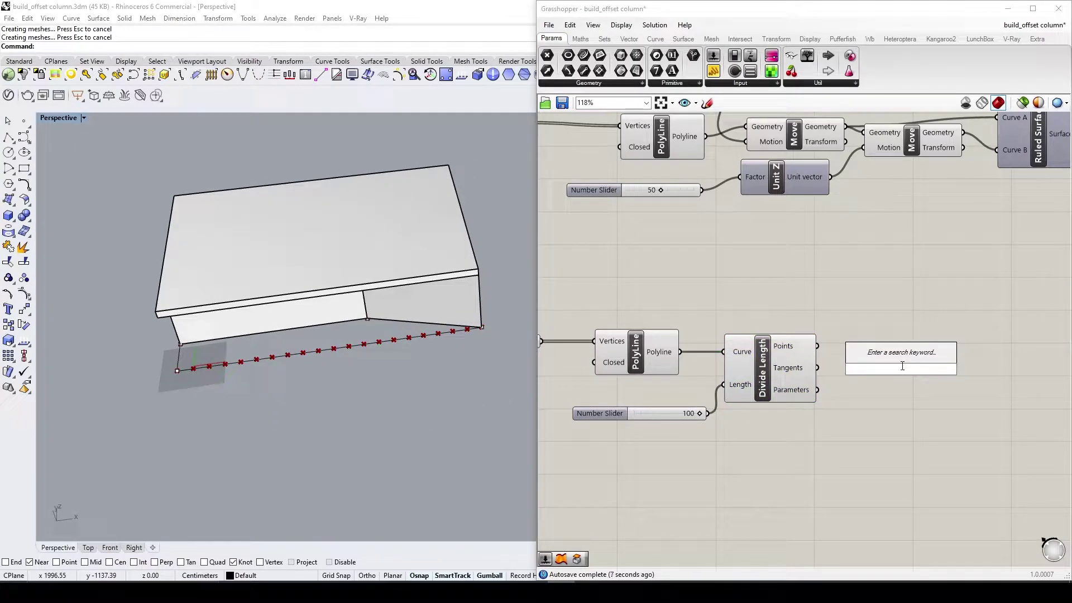
right_click_drag(878, 401, 785, 408)
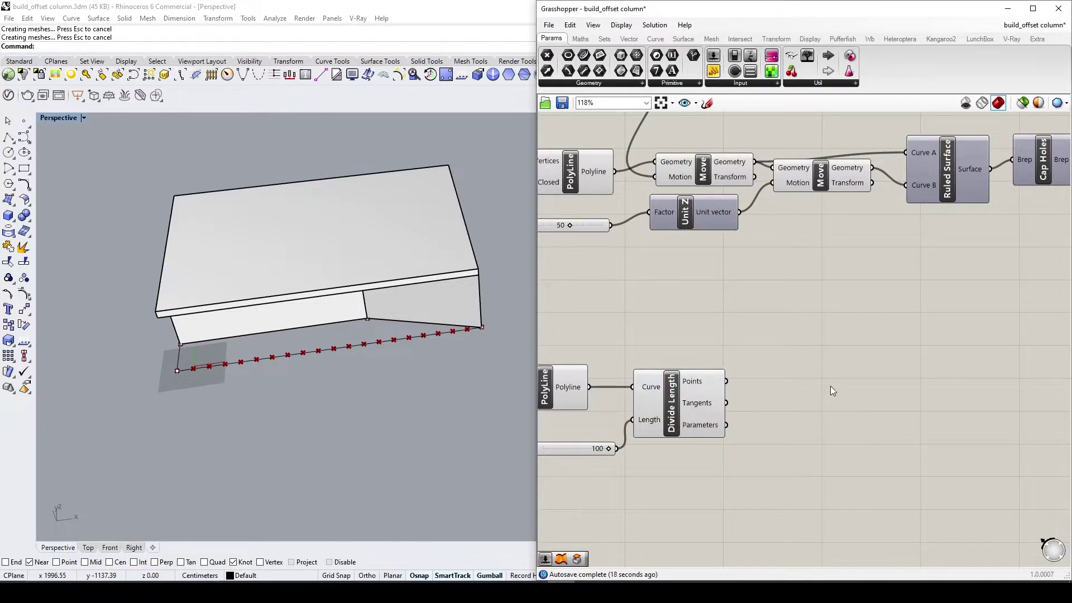
- Add a Rectangle component and connect the Divide Length Points output to its Plane input
left_click(690, 427)
double_click(816, 396)
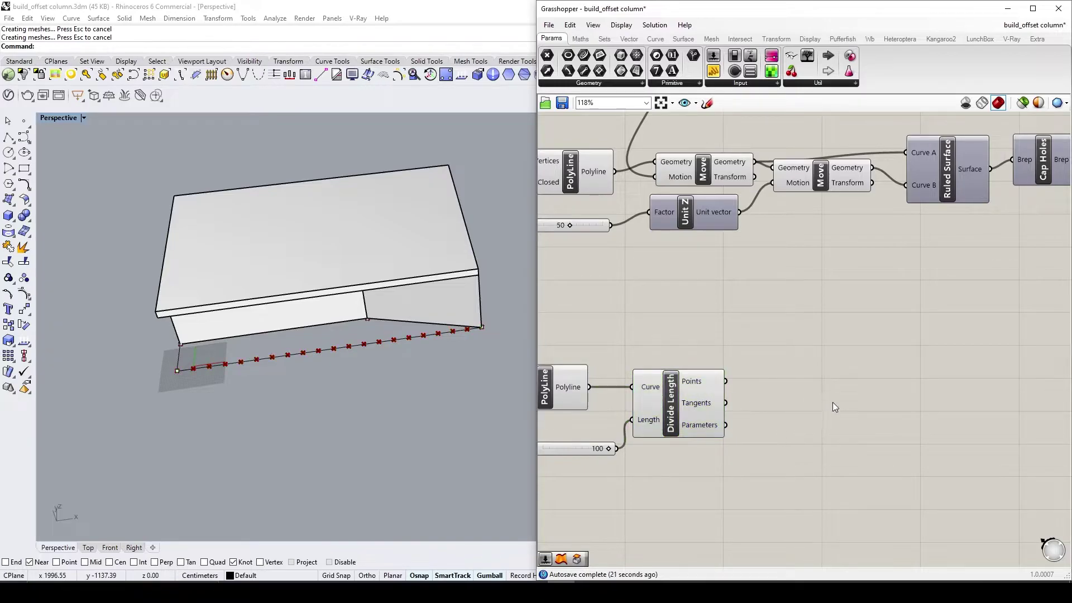
type("rect")
left_click(830, 429)
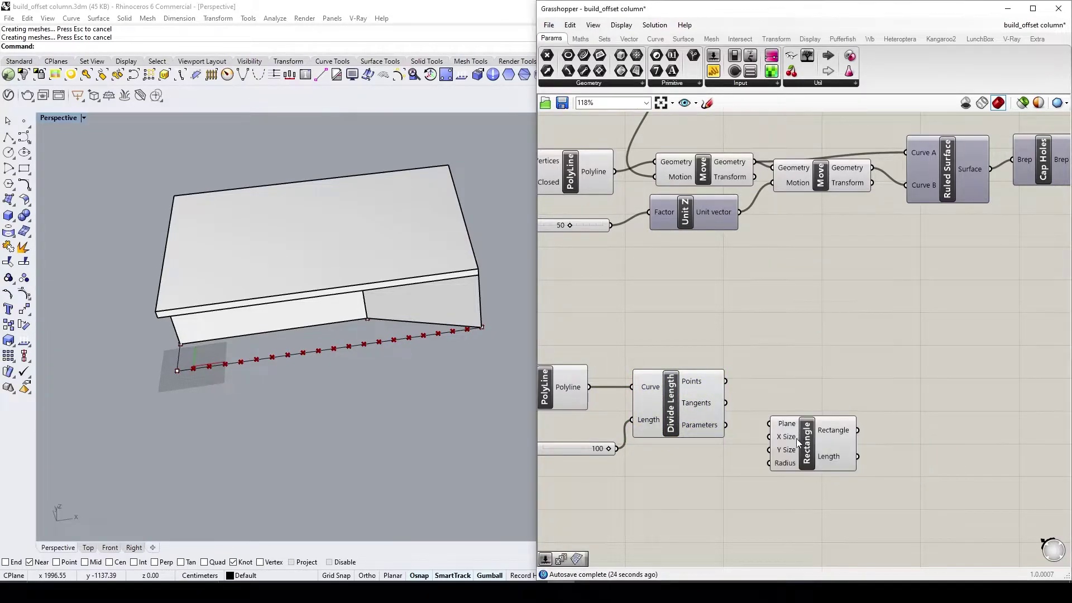
left_click(705, 427)
left_click_drag(796, 445, 824, 451)
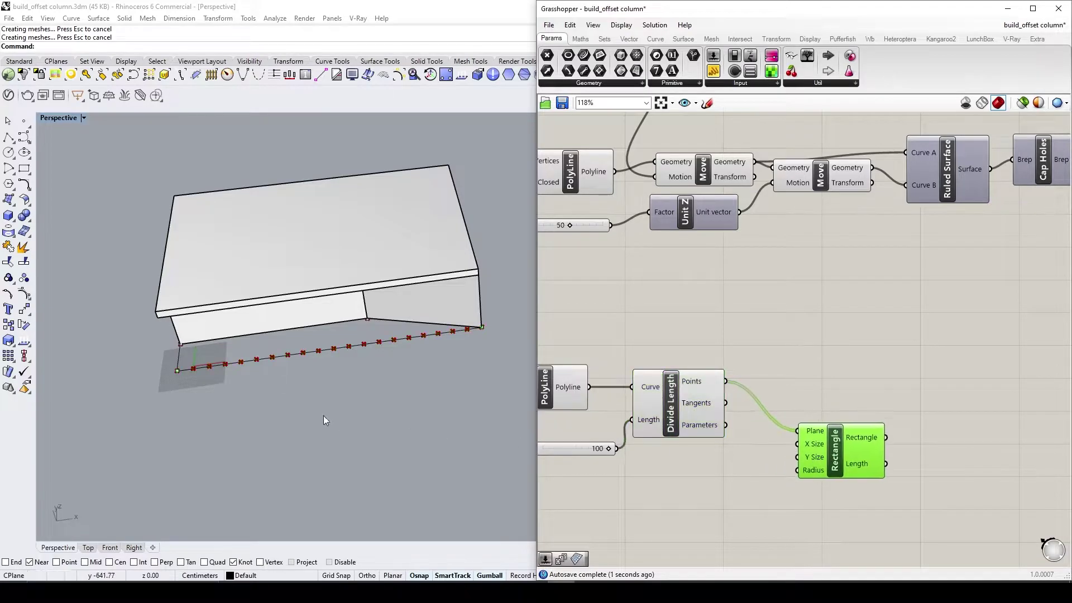
- Create a number slider of 45, duplicate it, and connect the two sliders to the Rectangle's X Size and Y Size
scroll(195, 366, "up", 5)
double_click(678, 477)
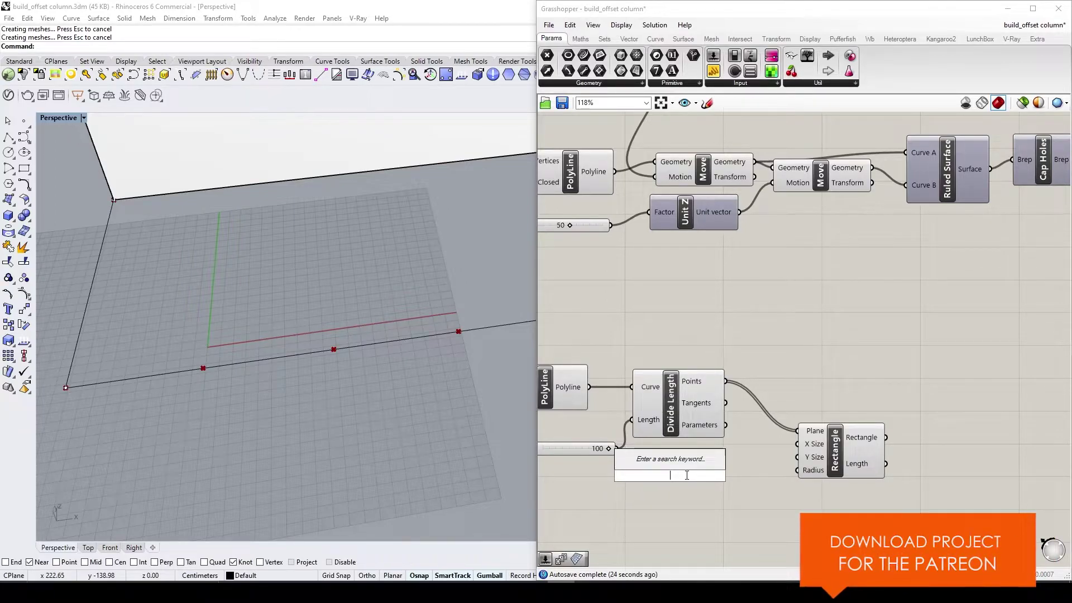
type("45")
key("Return")
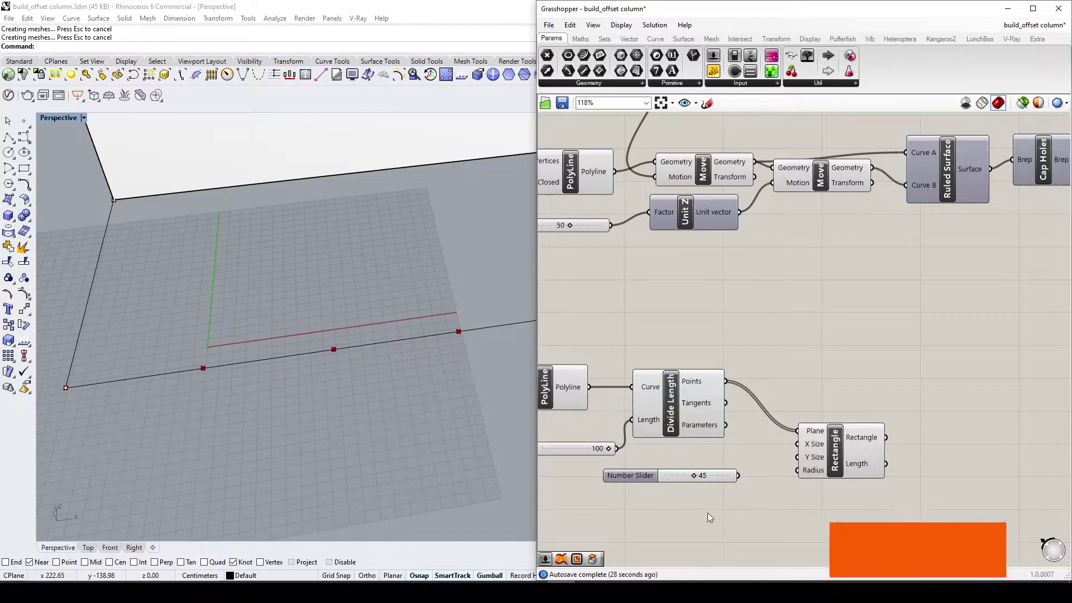
left_click_drag(738, 476, 796, 456)
left_click_drag(707, 477, 796, 444, "alt")
- Set the Rectangle's X Size slider to 6 and its Y Size slider to 25
left_click_drag(724, 493, 721, 461)
left_click_drag(732, 500, 708, 460)
left_click_drag(721, 465, 662, 488)
left_click(696, 507)
scroll(695, 499, "up", 4)
scroll(693, 505, "up", 1)
scroll(683, 486, "down", 6)
right_click_drag(817, 484, 721, 494)
scroll(698, 491, "down", 3)
left_click(705, 475)
scroll(692, 490, "up", 4)
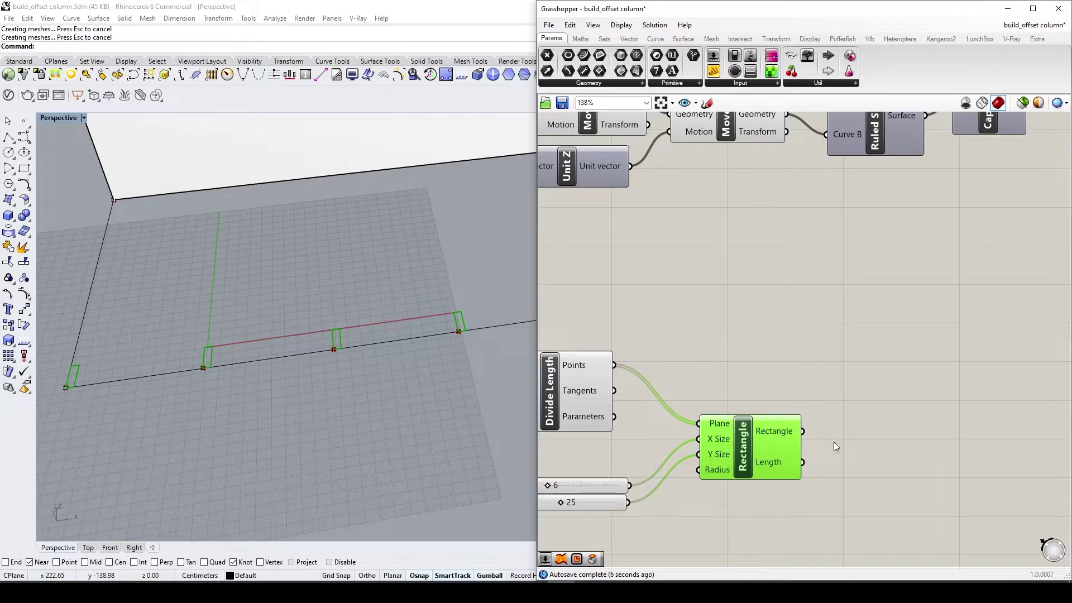
- Add a Box Rectangle component and feed the Rectangle output into its Rectangle input
double_click(865, 404)
type("box")
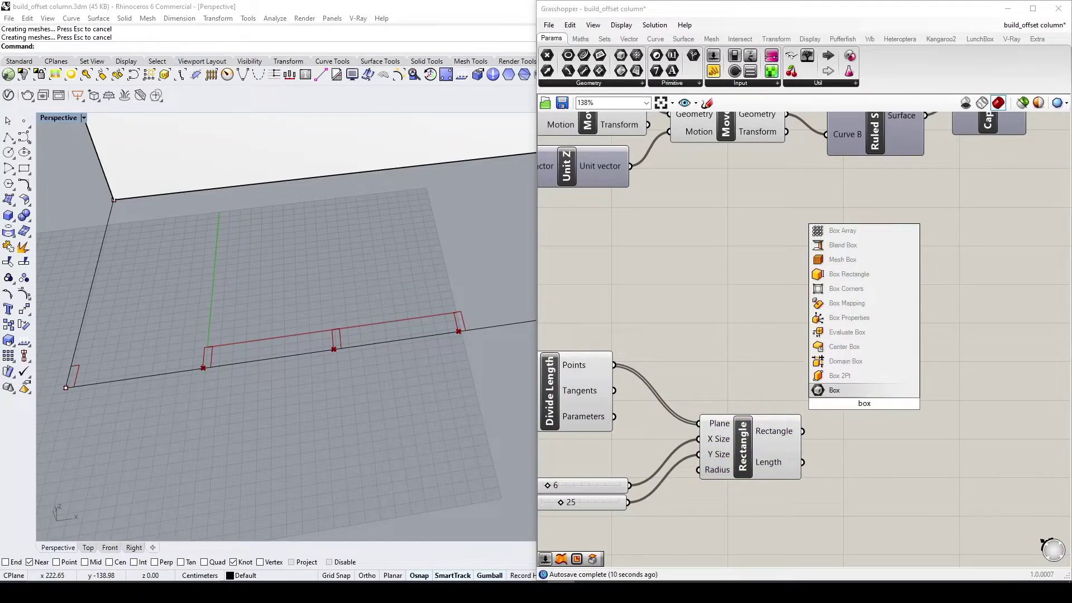
left_click(840, 353)
left_click_drag(803, 431, 817, 383)
left_click(900, 428)
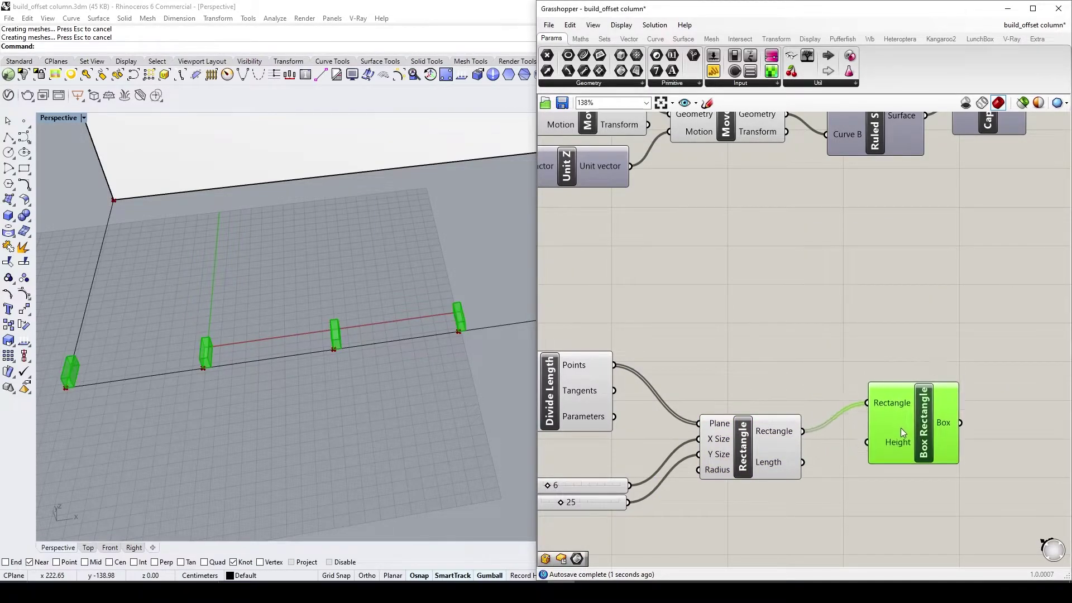
- Connect the existing wall-height slider to the Box Rectangle's Height input so the columns share the wall height
right_click_drag(612, 513, 656, 432)
left_click(623, 453)
double_click(620, 456)
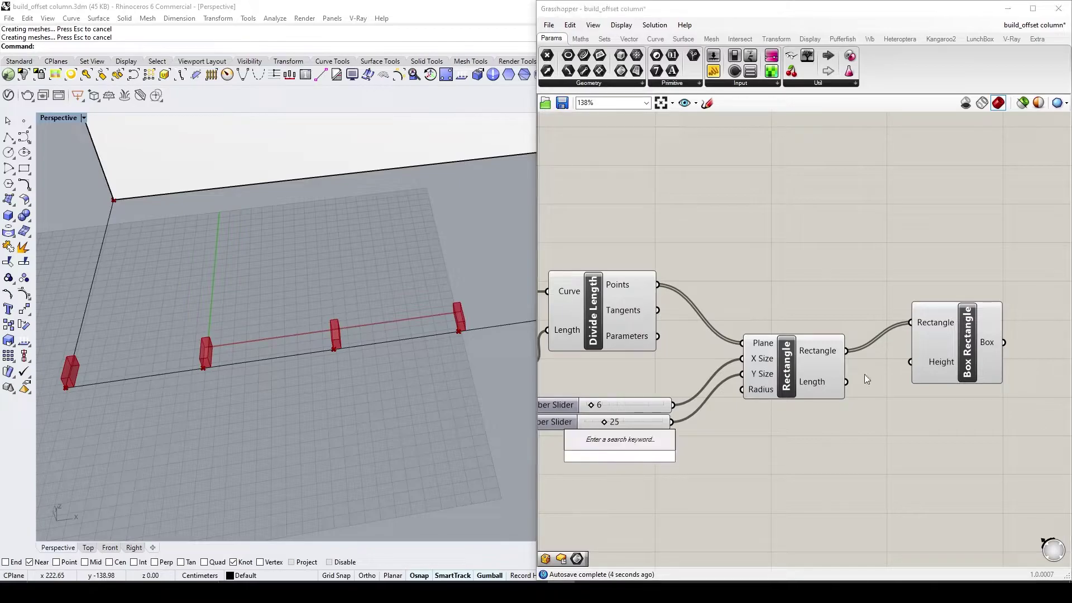
scroll(862, 480, "down", 4)
left_click_drag(634, 175, 888, 417)
scroll(398, 314, "down", 5)
right_click_drag(343, 342, 414, 437)
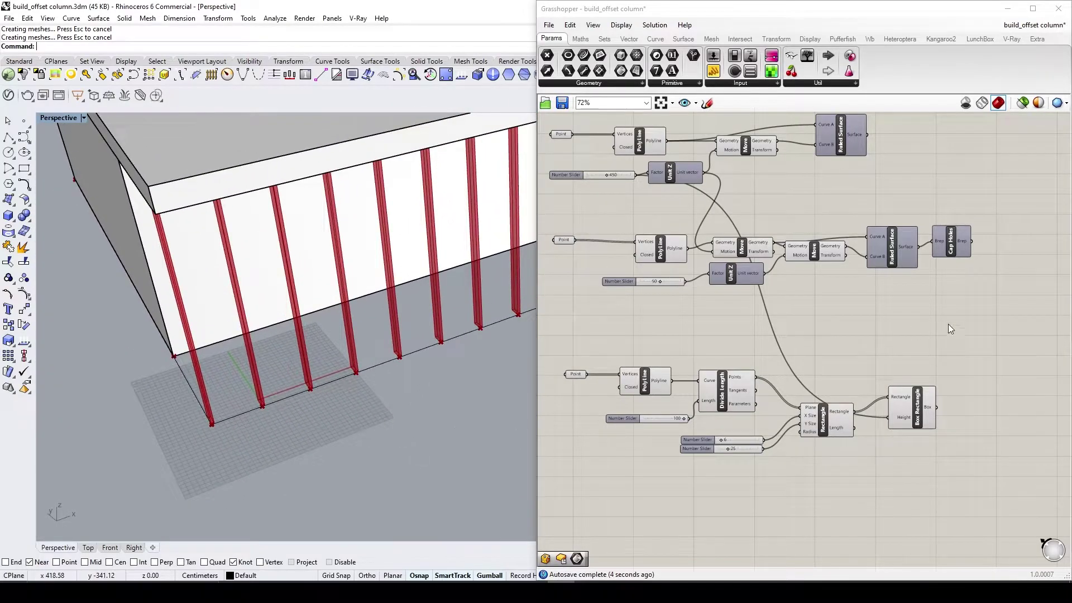
right_click_drag(888, 405, 765, 402)
right_click_drag(513, 340, 420, 348)
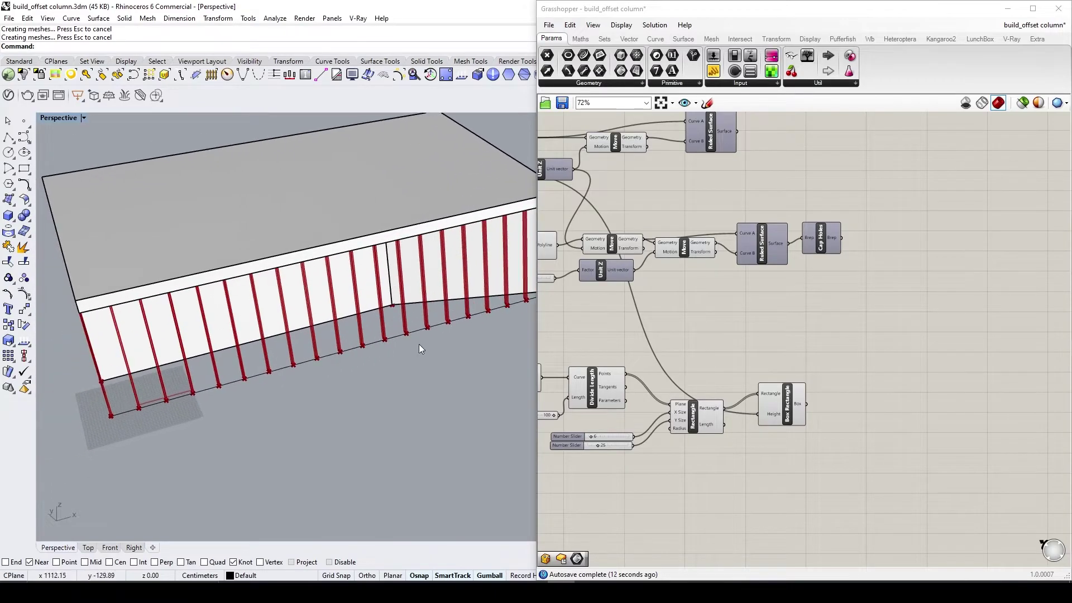
- Add a List Item component beside the Box Rectangle
right_click_drag(827, 450, 822, 423)
left_click_drag(776, 385, 759, 377)
scroll(816, 384, "up", 2)
double_click(841, 369)
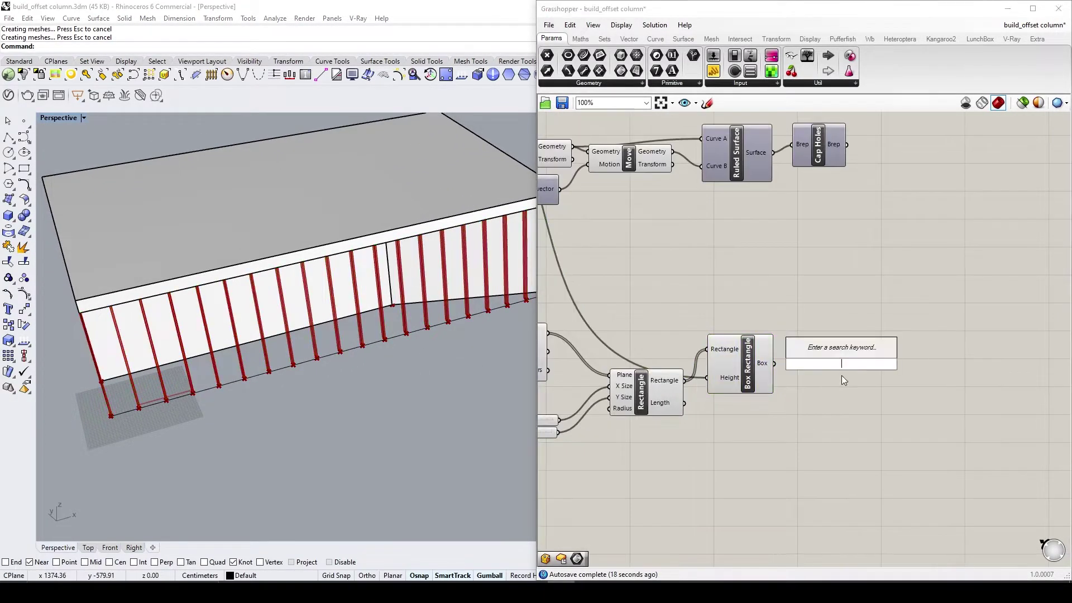
type("list")
left_click(812, 239)
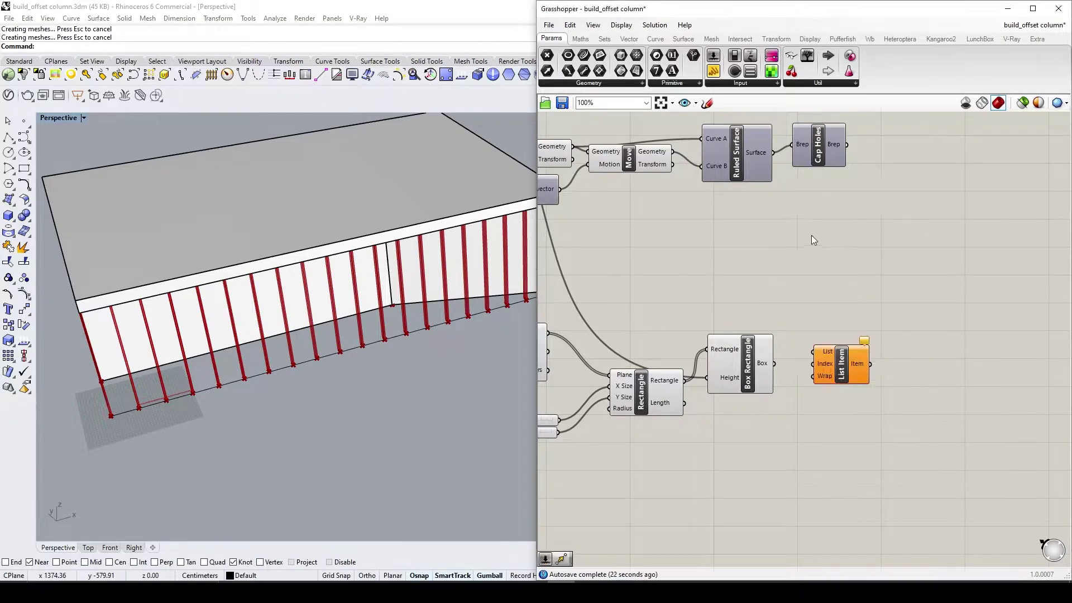
- Add a List Length component and connect the Box Rectangle's Box output to its List input
double_click(753, 436)
type("list")
left_click(742, 299)
left_click_drag(773, 364, 632, 469)
- Turn off the preview of the Rectangle and Box Rectangle components
left_click_drag(724, 293, 668, 387)
left_click(688, 326)
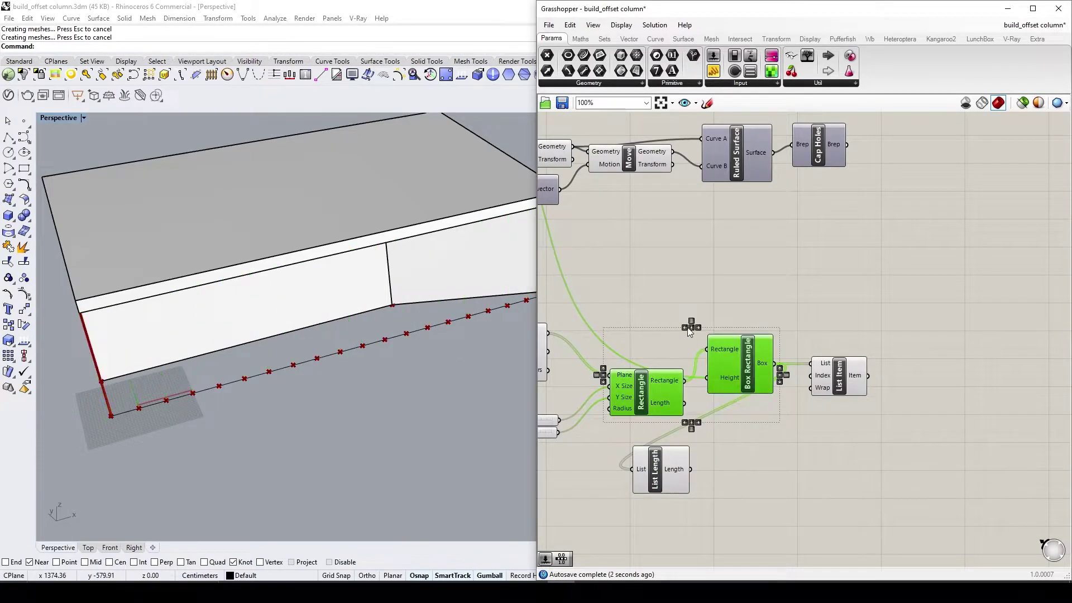
left_click(795, 477)
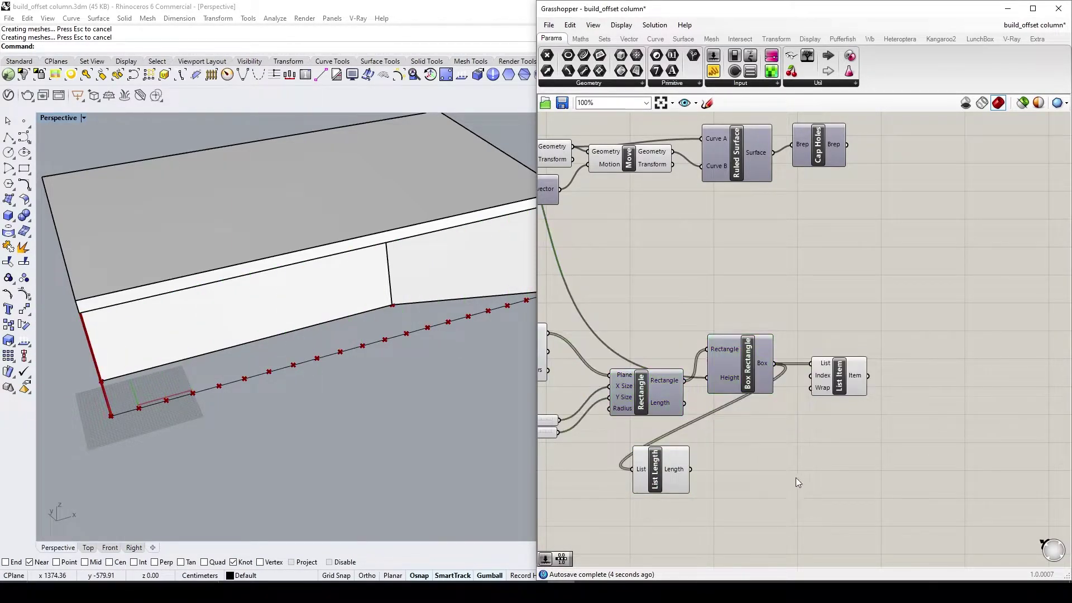
- Add a Division component and connect the List Length output to its A input
double_click(761, 456)
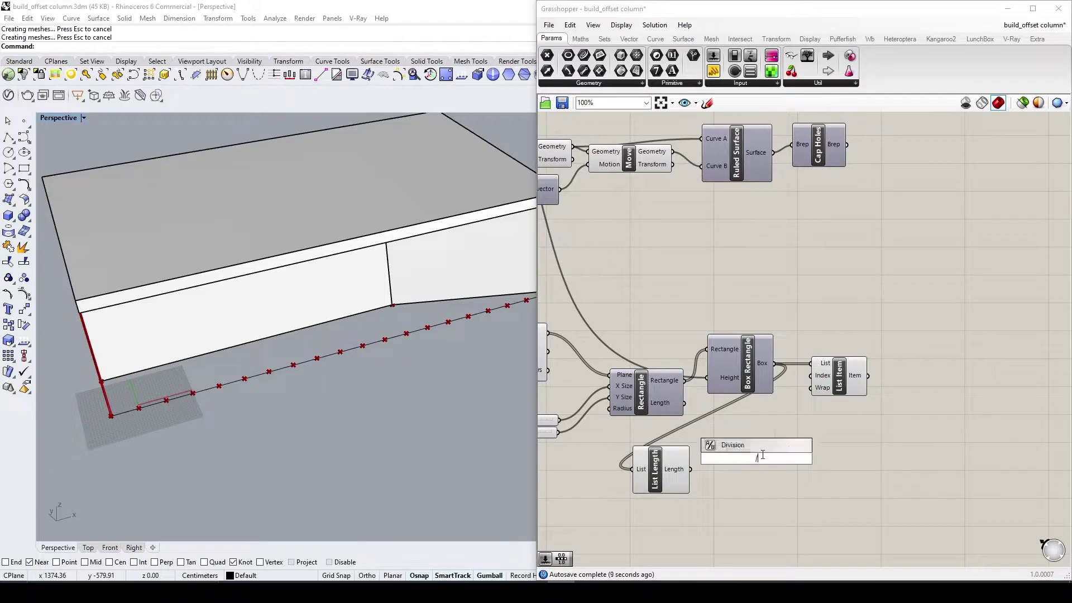
key("Return")
scroll(725, 485, "up", 3)
left_click(718, 491)
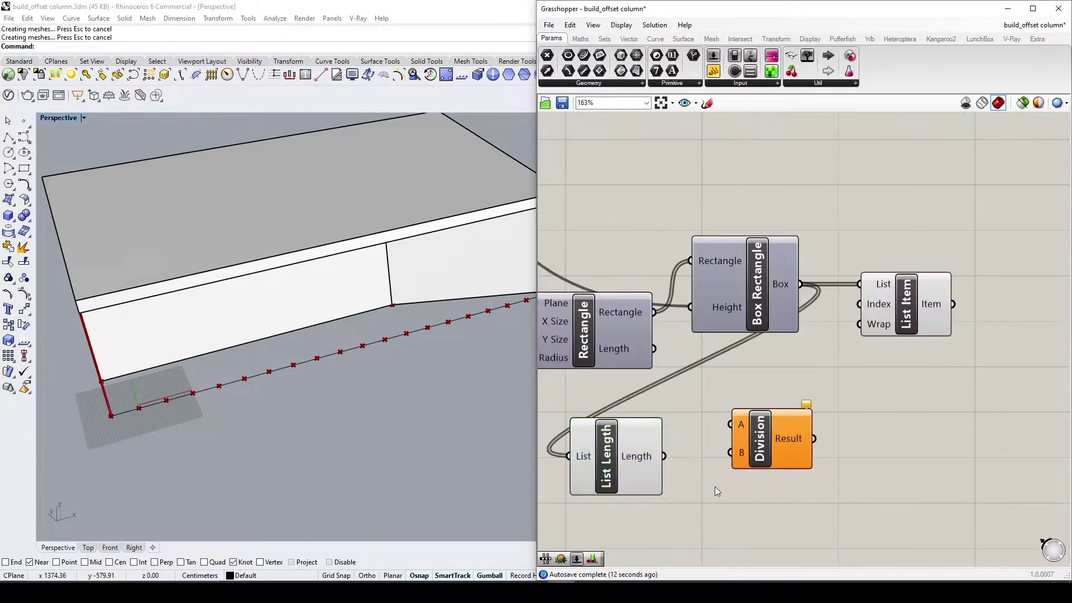
left_click_drag(770, 445, 756, 469)
left_click(774, 511)
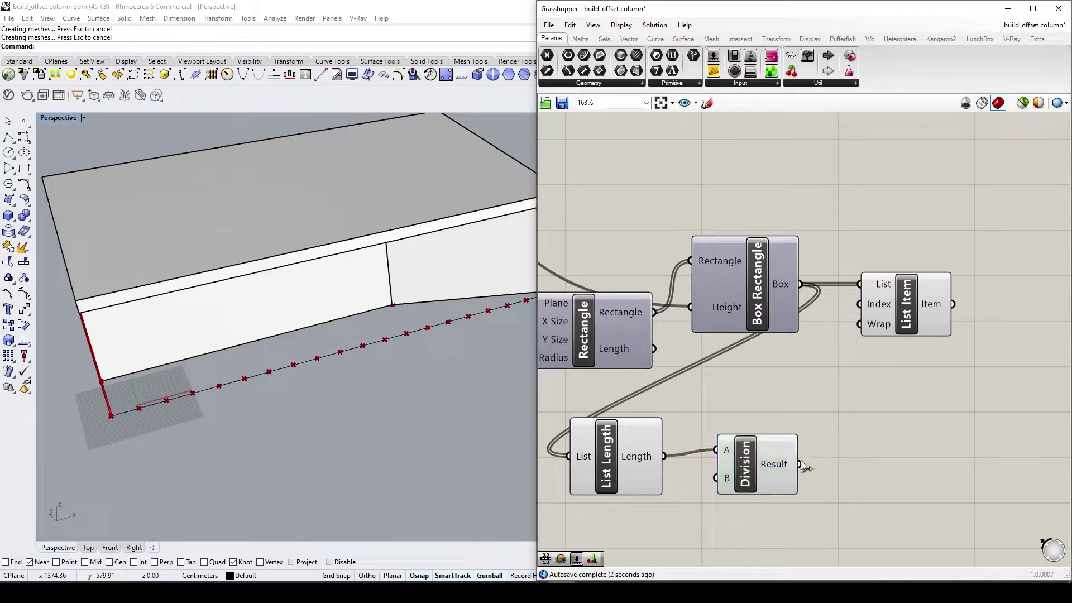
mouse_move(786, 469)
- Replace the List Item with a Split List that takes the Box output as List and the Division result as Index
left_click(905, 327)
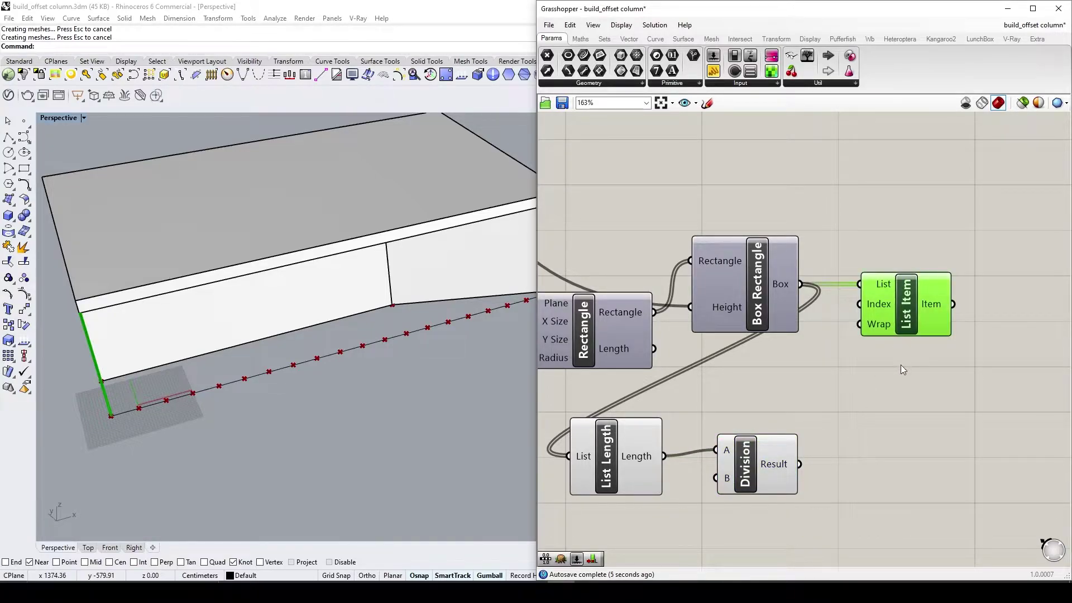
key("Delete")
double_click(895, 326)
type("split")
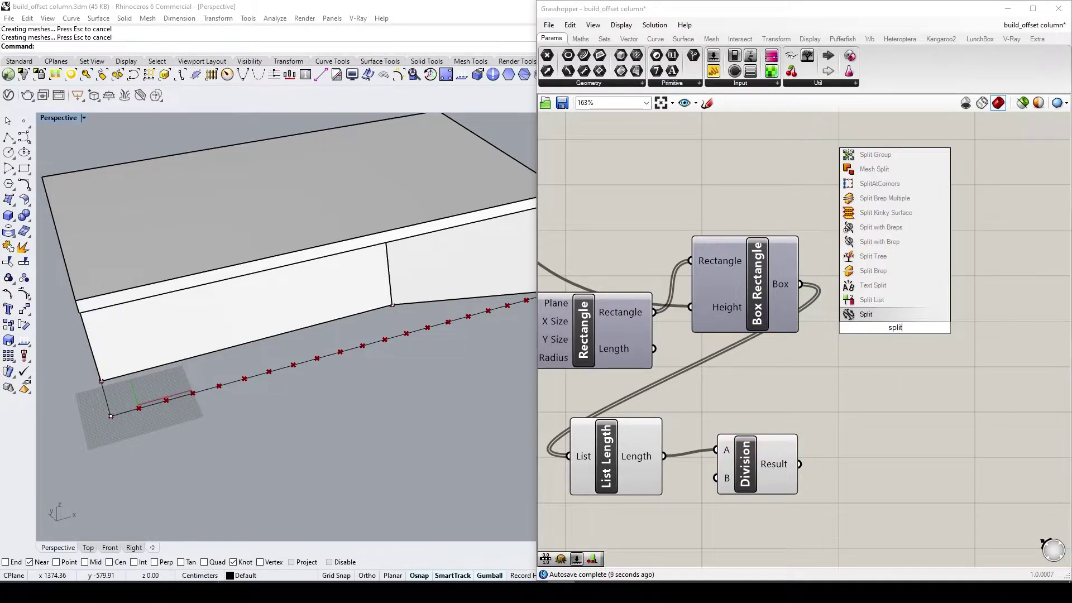
left_click(876, 299)
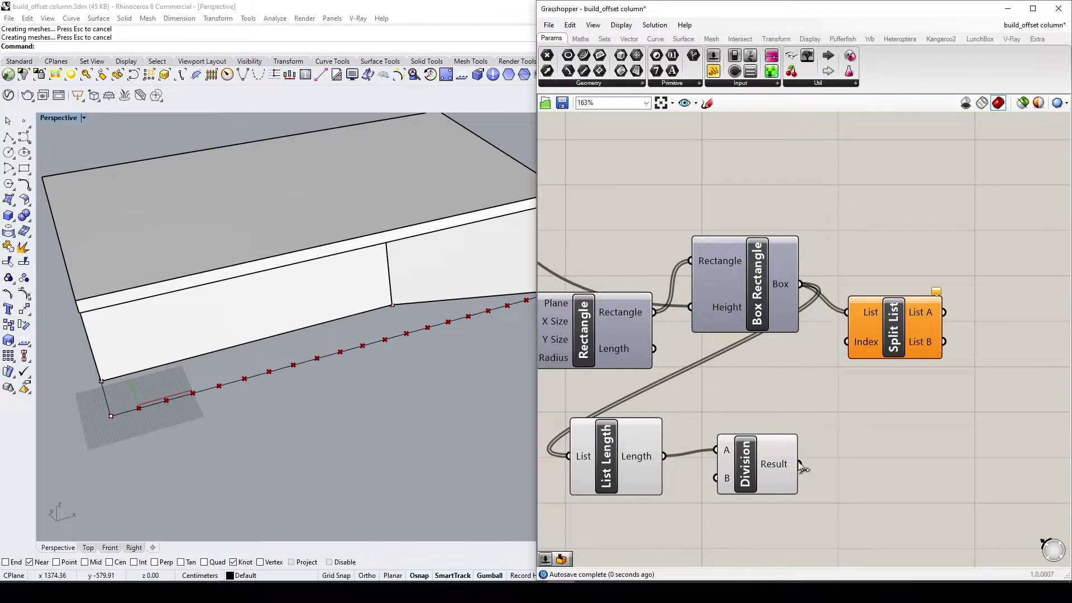
left_click_drag(802, 465, 847, 342)
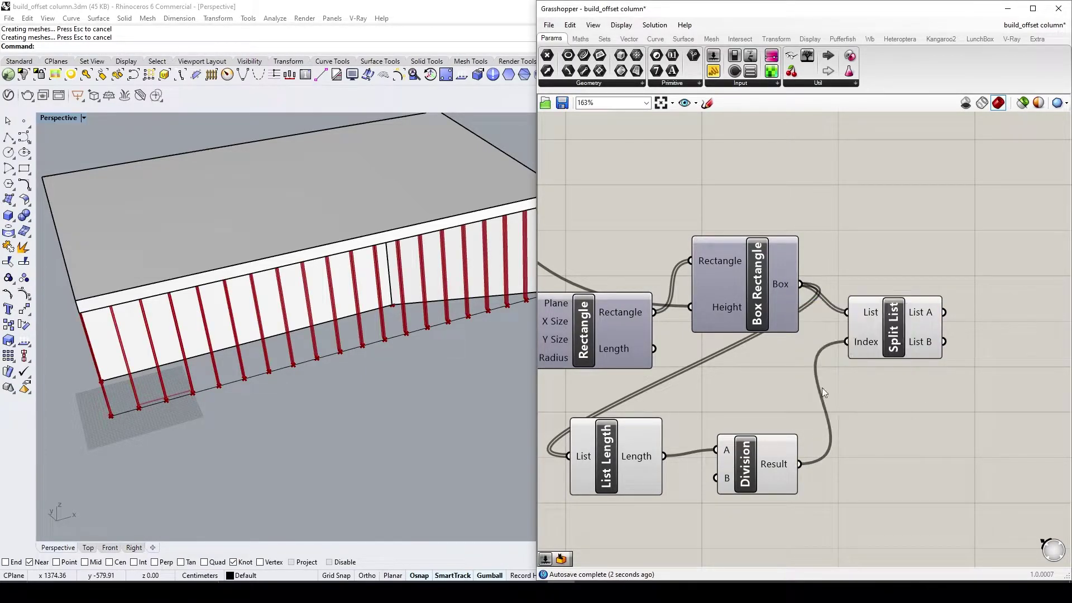
mouse_move(784, 470)
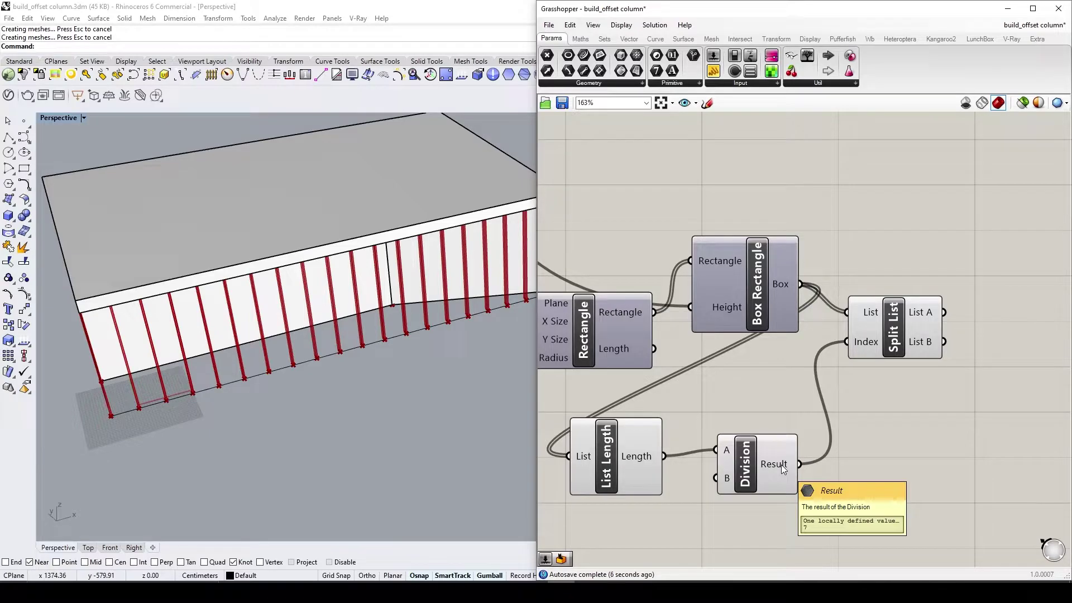
- Add a Brep parameter and connect the Split List's List B output to it
right_click_drag(885, 400, 849, 410)
left_click(860, 352)
left_click(896, 386)
left_click(595, 82)
left_click(662, 170)
left_click(972, 295)
left_click_drag(909, 353, 966, 296)
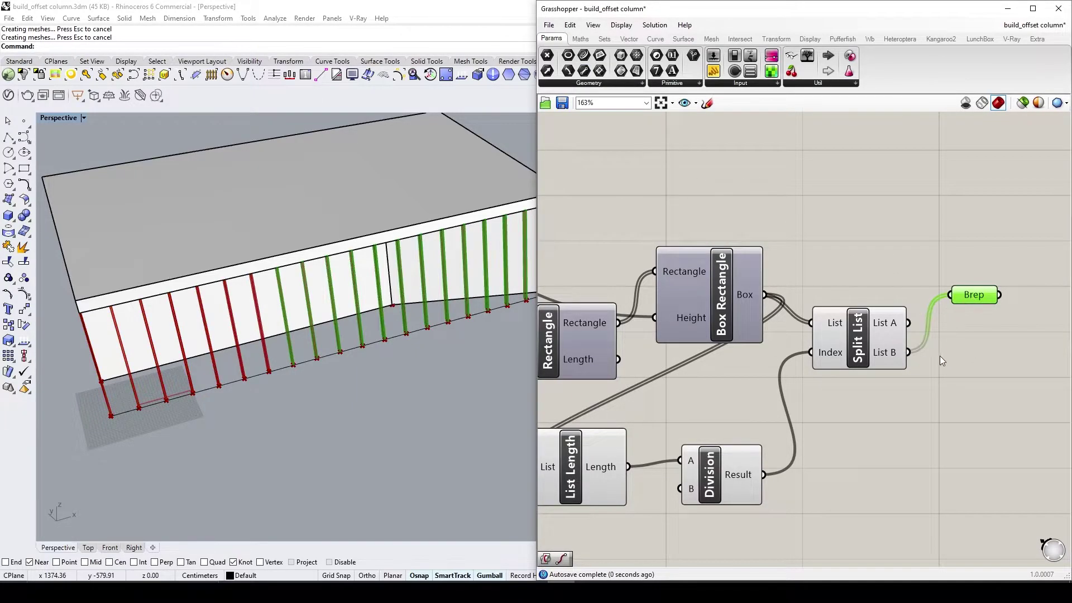
- Apply Reverse to the List input of the Split List component
right_click_drag(938, 350, 871, 343)
left_click_drag(899, 247, 804, 334)
left_click_drag(793, 331, 893, 330)
double_click(766, 329)
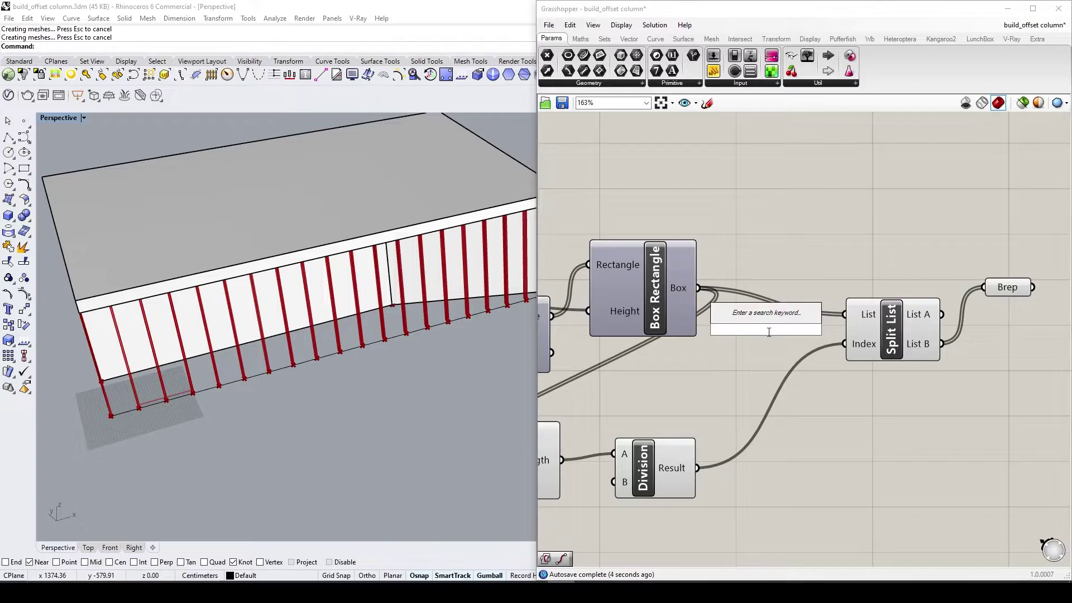
left_click(747, 360)
right_click(863, 315)
left_click(894, 389)
left_click_drag(992, 263, 897, 329)
left_click_drag(896, 330, 805, 326)
- Turn off the Split List preview and align the Brep parameter with the List B output
left_click(871, 279)
left_click(912, 287)
right_click_drag(858, 385, 796, 410)
left_click(848, 358)
left_click(776, 332)
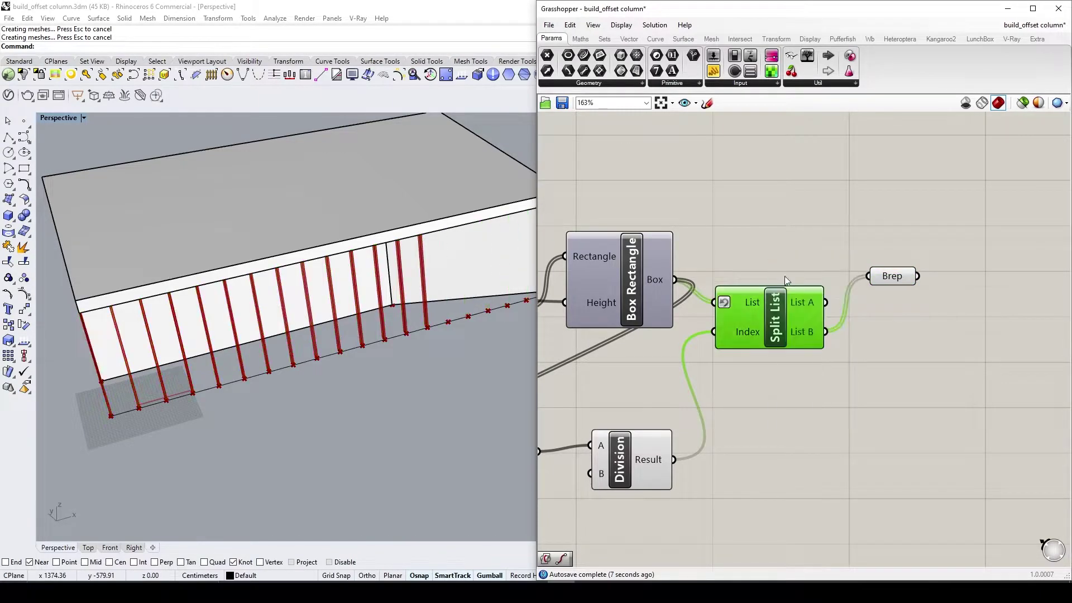
scroll(715, 424, "down", 1)
left_click_drag(839, 309, 862, 354)
left_click(855, 391)
left_click(867, 353)
- Add a Rotate component and connect the Brep parameter to its Geometry input
right_click_drag(884, 411, 800, 414)
right_click_drag(403, 404, 427, 406)
double_click(876, 325)
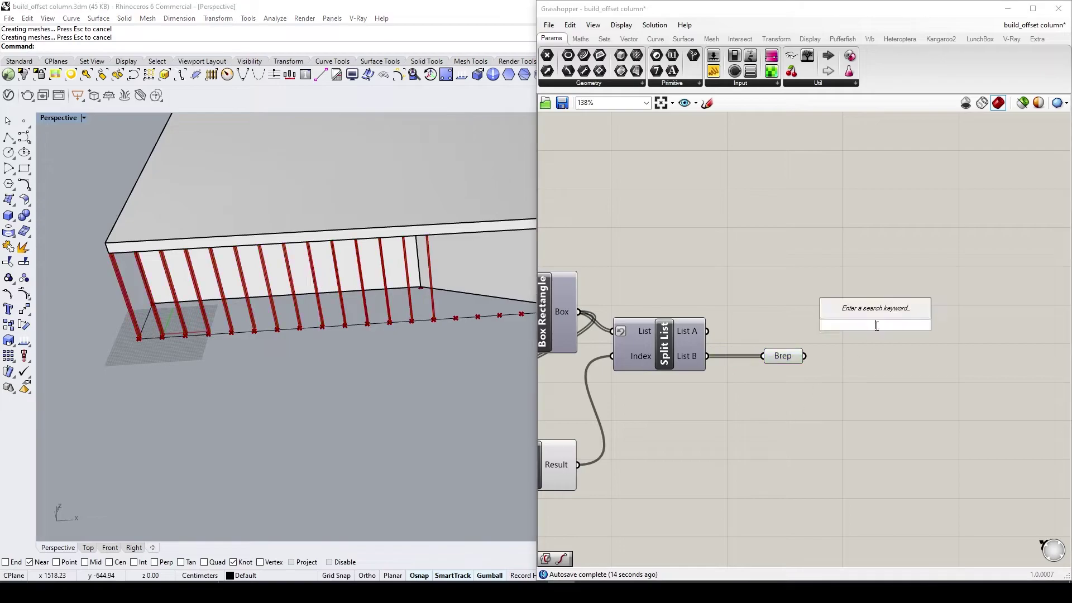
type("rotate")
left_click(838, 312)
left_click(792, 356)
left_click_drag(856, 289, 857, 286)
left_click(874, 364)
right_click_drag(875, 365, 833, 358)
scroll(762, 326, "up", 1)
- Add an Area component fed by the Brep parameter and connect its Centroid to the Rotate component's Plane input
left_click(766, 330)
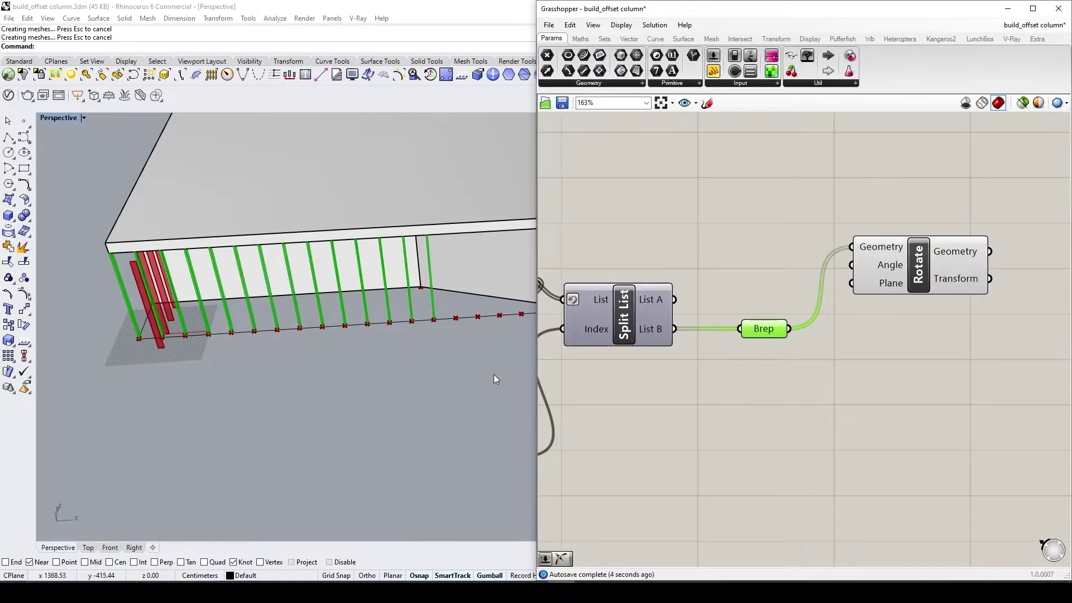
double_click(829, 332)
type("area")
left_click(828, 326)
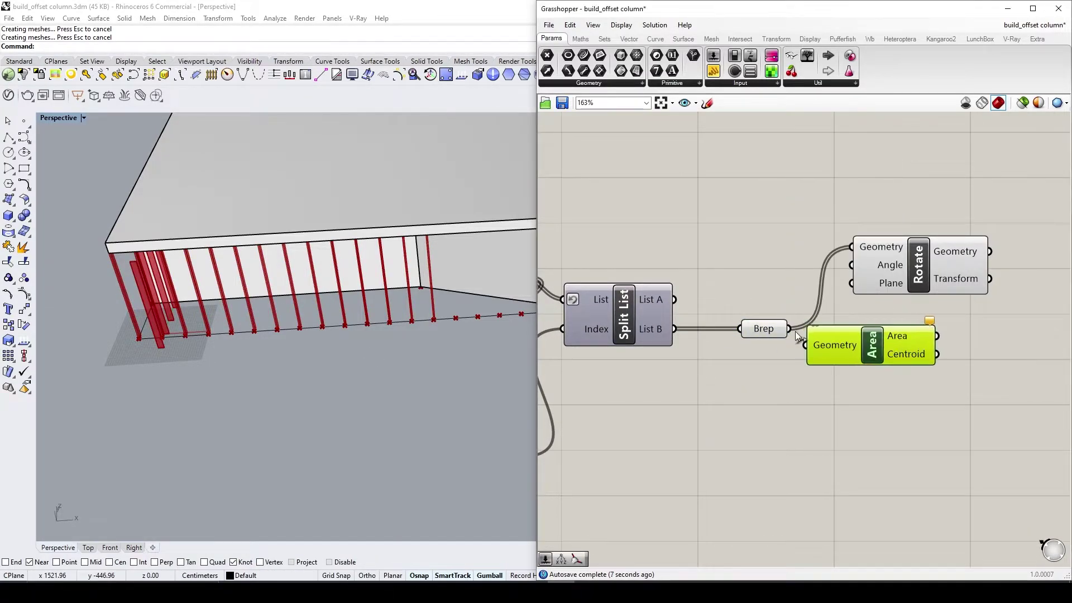
left_click_drag(957, 351, 1022, 303)
- Turn off the preview of the Area component
left_click(880, 326)
middle_click(878, 270)
left_click(893, 288)
left_click(868, 271)
right_click_drag(868, 270, 795, 282)
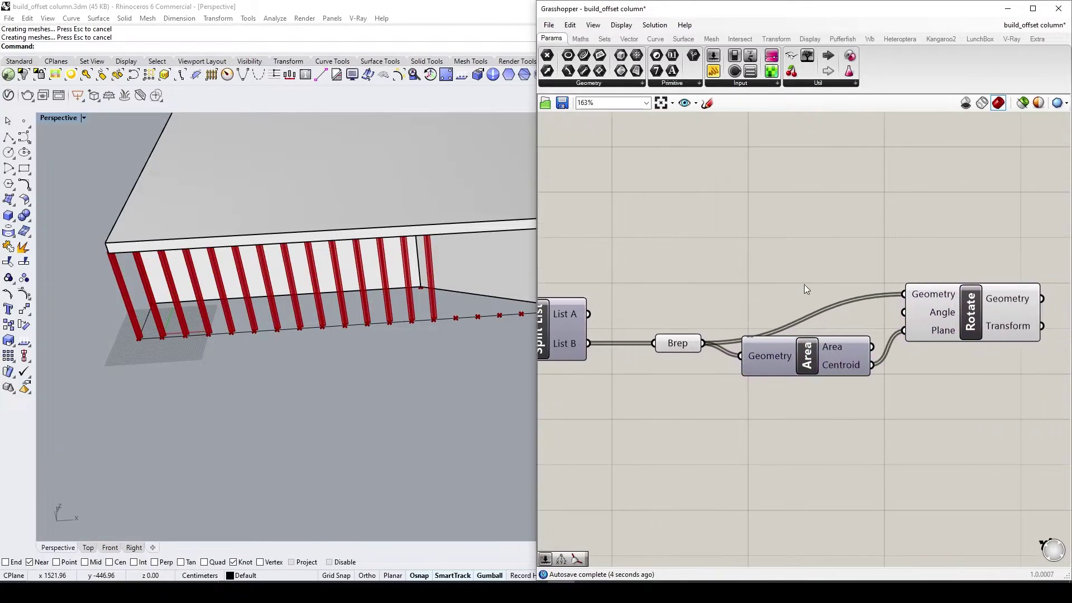
- Turn off the Brep parameter's preview so only the rotated columns are displayed
left_click(970, 311)
right_click_drag(290, 386, 346, 391)
scroll(346, 392, "up", 10)
left_click(681, 361)
left_click(682, 343)
middle_click(686, 309)
left_click(712, 330)
left_click(888, 361)
left_click(931, 330)
scroll(433, 363, "down", 7)
right_click_drag(433, 363, 400, 372)
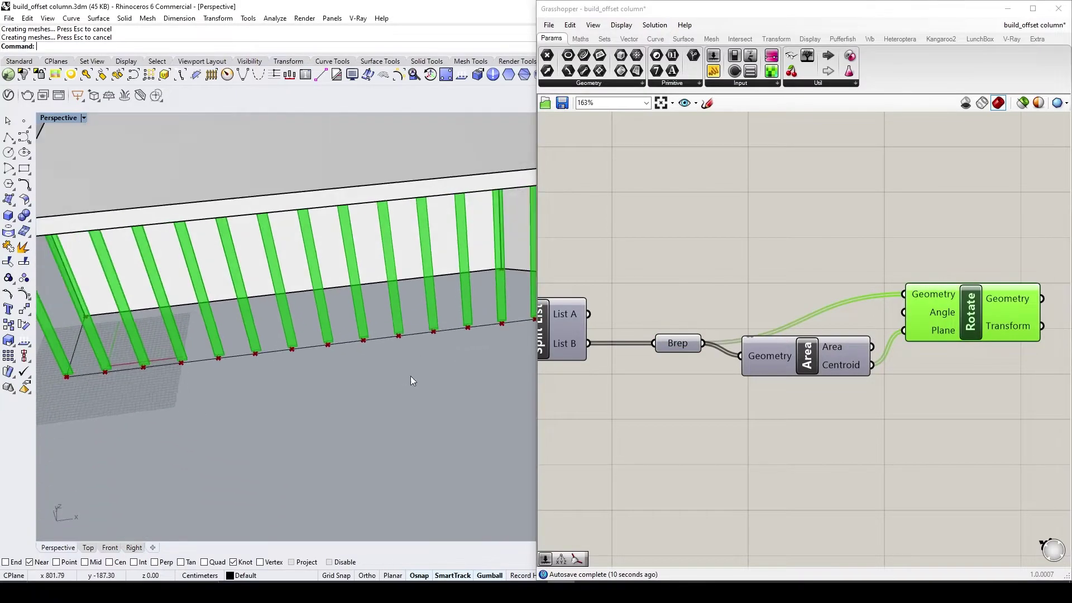
- Switch the Rotate component's Angle input to degrees and drive it with a number slider of 36
double_click(796, 408)
type("36")
key("Return")
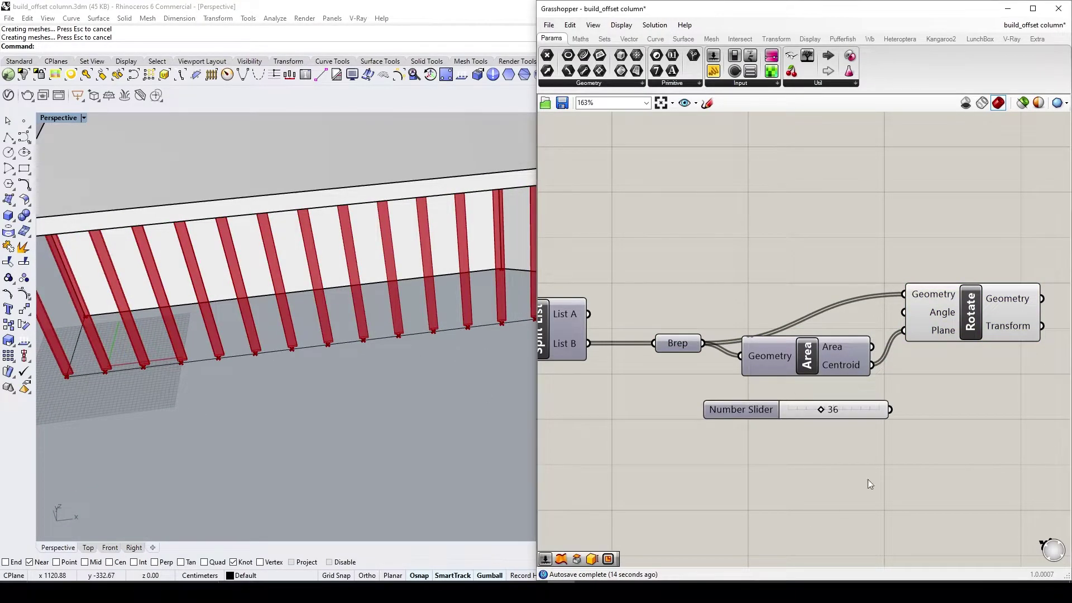
right_click(923, 310)
left_click(949, 411)
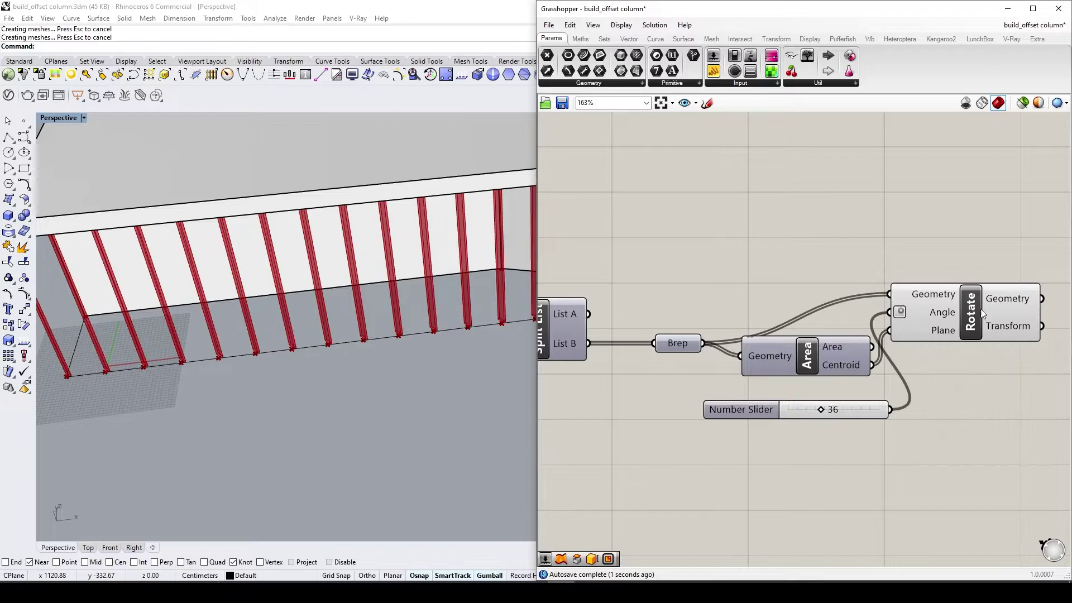
- Set the column Rectangle's Y Size slider to 45
right_click_drag(372, 354, 351, 356)
scroll(378, 330, "up", 4)
right_click_drag(626, 389, 924, 365)
scroll(924, 365, "down", 3)
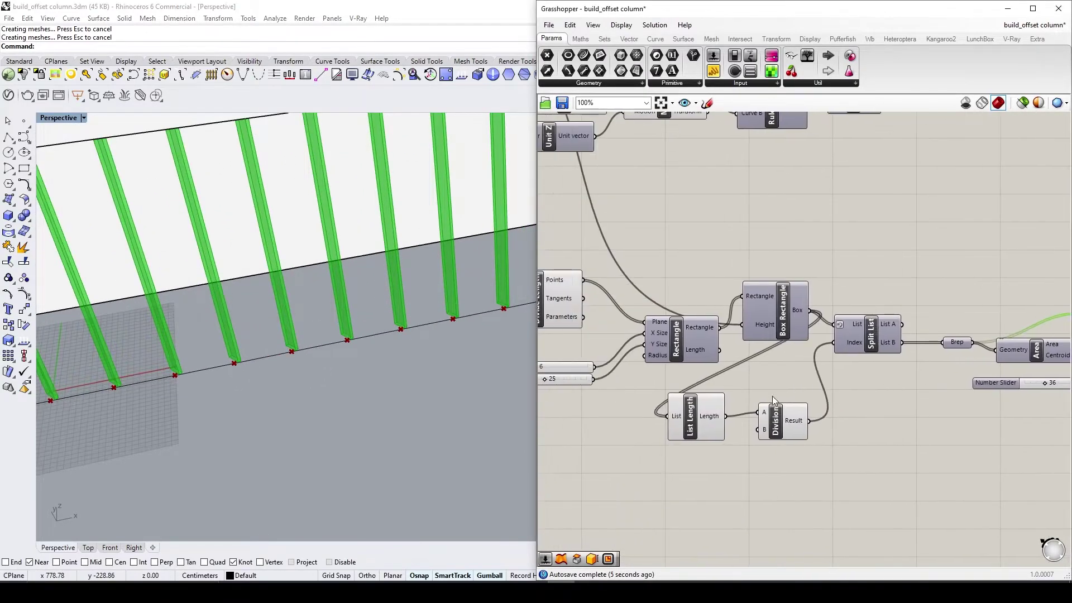
right_click_drag(784, 397, 893, 418)
scroll(654, 406, "up", 6)
left_click_drag(667, 394, 702, 397)
scroll(699, 399, "down", 7)
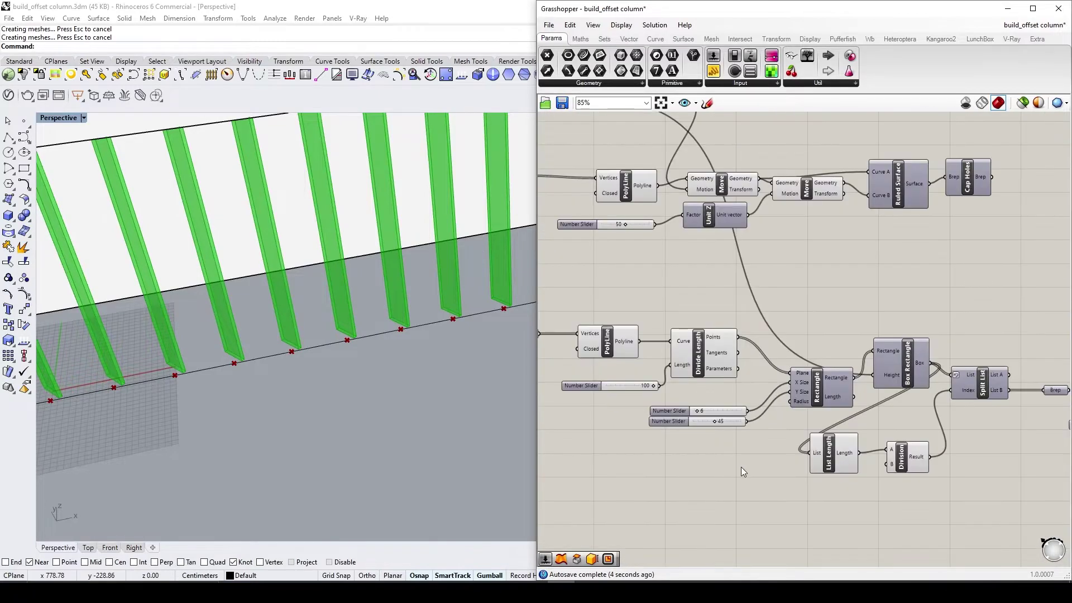
- Move the List Length and Division components together towards Divide Length, below the Rectangle component
left_click(611, 343)
left_click(773, 381)
scroll(852, 393, "up", 4)
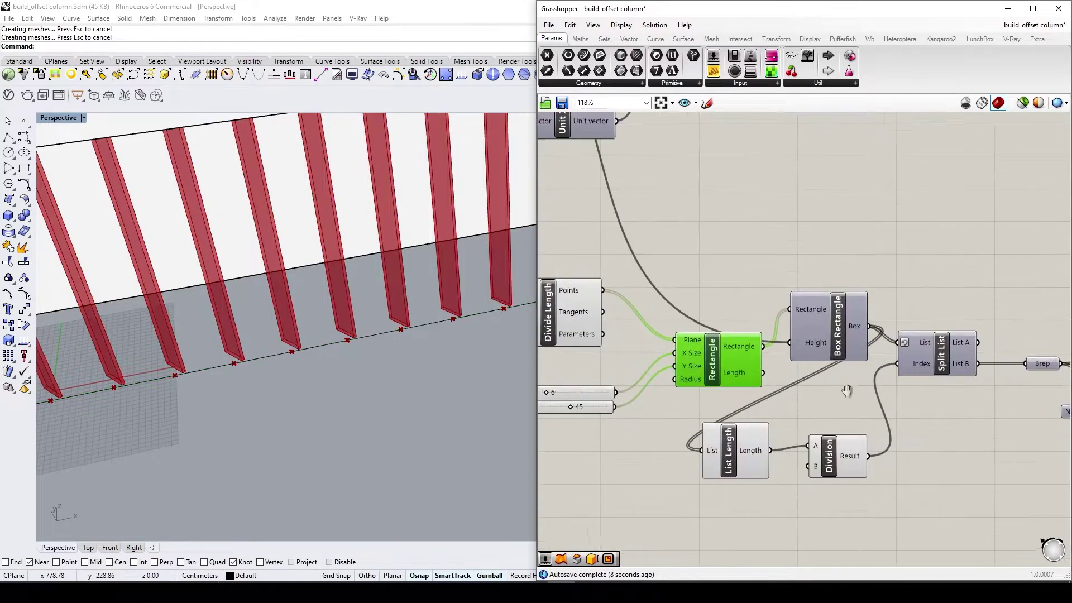
left_click(824, 359)
right_click_drag(785, 396, 827, 400)
right_click_drag(852, 463, 889, 432)
left_click_drag(900, 433, 714, 482)
right_click_drag(715, 483, 776, 477)
left_click_drag(818, 415, 702, 446)
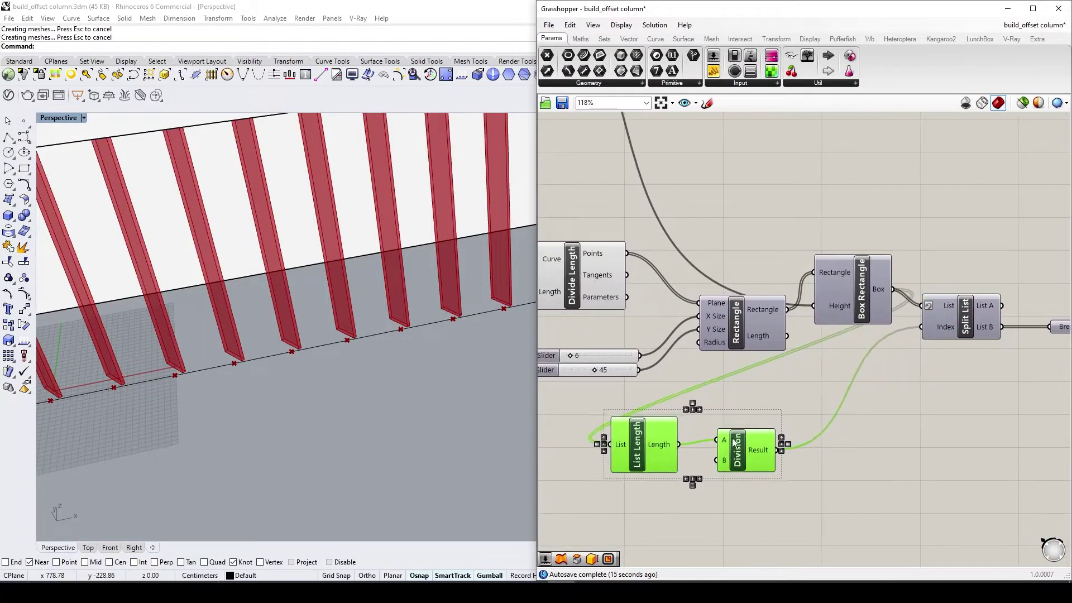
left_click(717, 399)
- Shift the Rectangle and Box Rectangle components away and place Split List between Divide Length and Rectangle
left_click_drag(735, 328, 735, 234)
left_click_drag(848, 286, 963, 225)
left_click_drag(761, 240, 840, 240)
left_click_drag(947, 316, 740, 309)
left_click(841, 345)
- Rewire Divide Length's Points into Split List, List B into the Rectangle's Plane, and the Box output straight into the Brep parameter
left_click_drag(772, 210, 773, 209)
left_click_drag(787, 323, 740, 302)
mouse_move(870, 341)
right_mouse_down()
mouse_move(771, 334)
mouse_move(790, 352)
mouse_move(871, 357)
right_mouse_up()
left_click(771, 334)
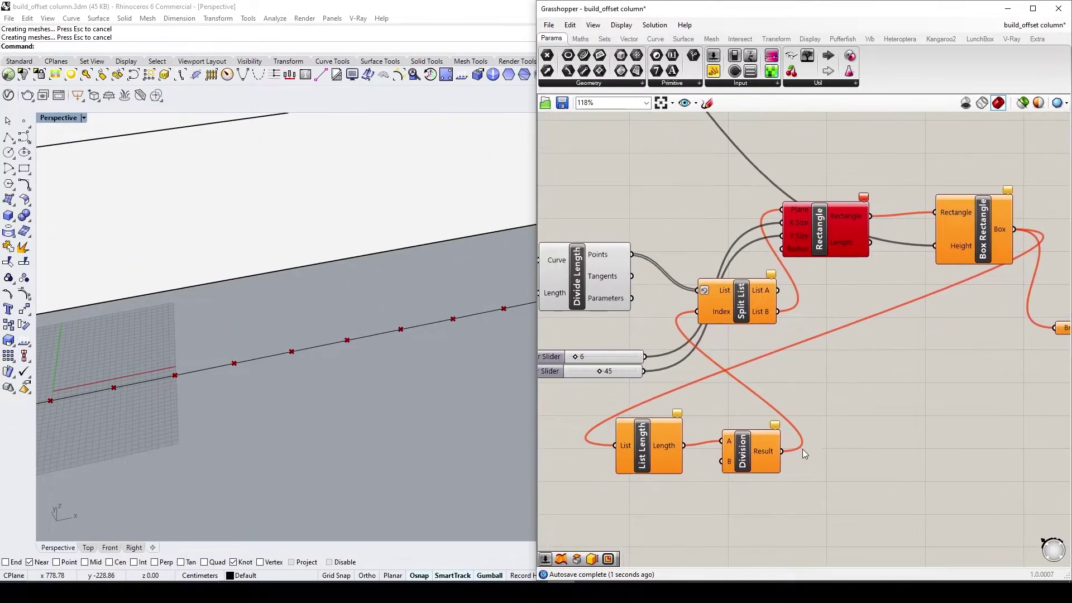
- Feed Divide Length's Points into the List Length component and move Split List down towards it
left_click_drag(614, 443, 615, 445)
right_click_drag(839, 386, 773, 406)
left_click_drag(894, 191, 697, 335)
left_click_drag(697, 316, 703, 389)
left_click(730, 427)
left_click(782, 422)
- Connect Split List's List B points to the Rotate component's Plane and delete the Area component
right_click_drag(782, 422, 665, 406)
left_click_drag(601, 386, 971, 321)
left_click(921, 340)
key("Delete")
right_click_drag(926, 346, 882, 350)
left_click(956, 330)
- Set the number slider driving the Rotate component's Angle to 90
mouse_move(393, 376)
right_mouse_down()
mouse_move(377, 418)
mouse_move(383, 372)
right_mouse_up()
scroll(270, 448, "up", 2)
right_click_drag(602, 401, 935, 384)
scroll(631, 362, "up", 6)
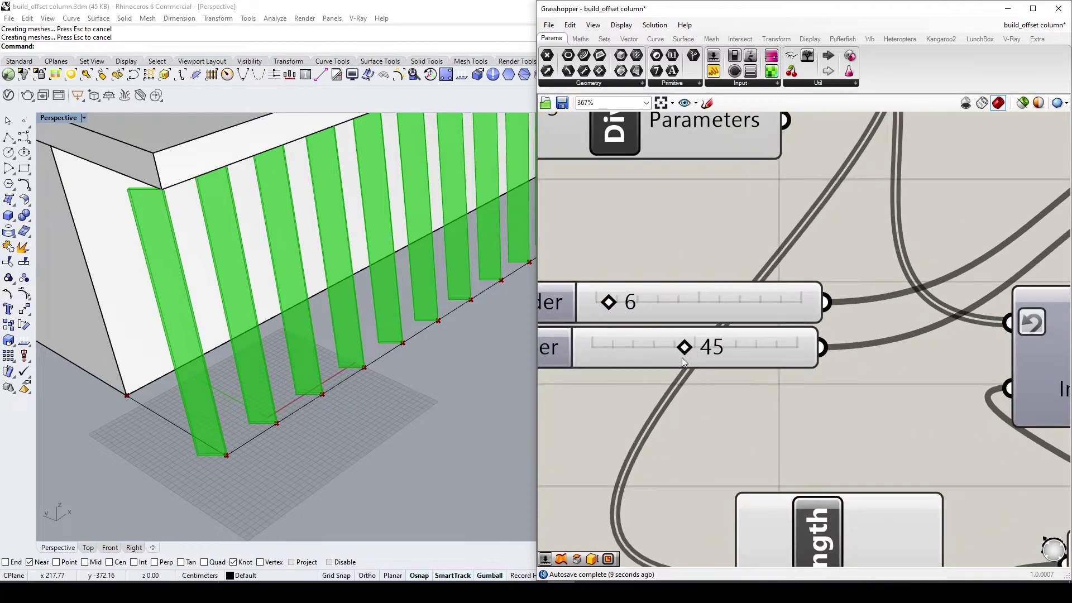
scroll(690, 383, "down", 8)
scroll(679, 349, "up", 4)
scroll(838, 396, "down", 5)
right_click_drag(904, 407, 575, 380)
scroll(832, 374, "up", 10)
left_click_drag(825, 369, 978, 368)
right_click_drag(548, 369, 428, 406)
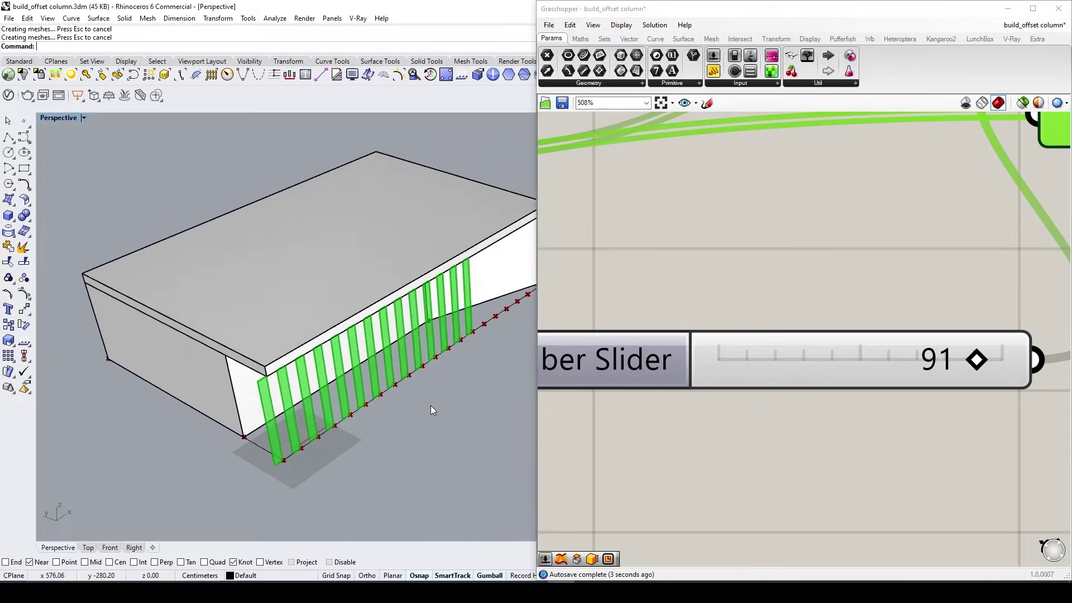
scroll(444, 290, "up", 10)
double_click(928, 364)
type("90")
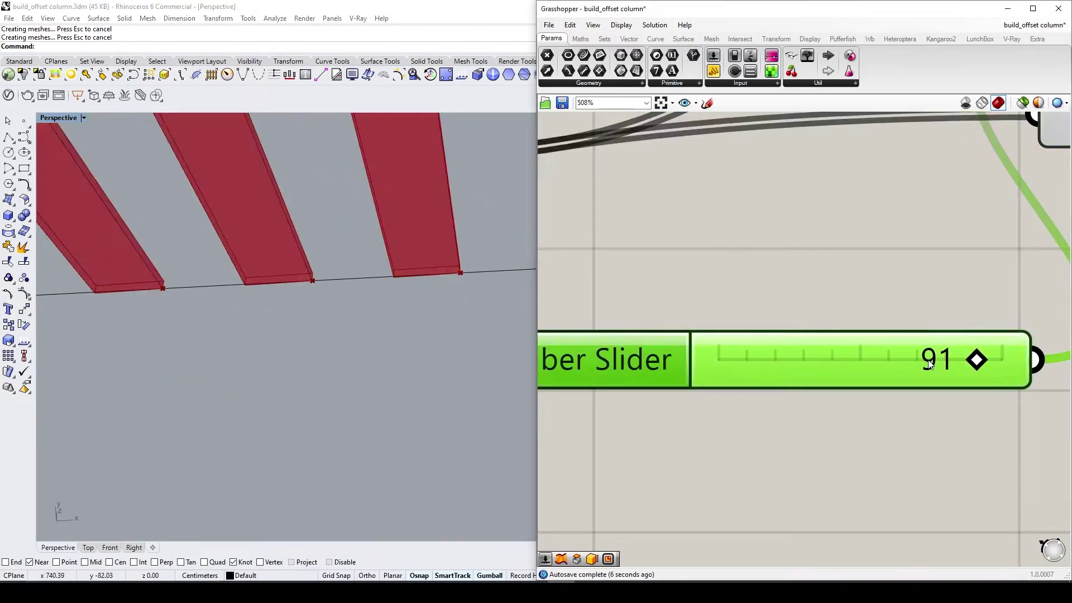
key("Return")
- Add a Construct Domain component and drive its Domain end with a 90 slider, keeping a duplicate slider on the Rotate angle
scroll(905, 319, "down", 5)
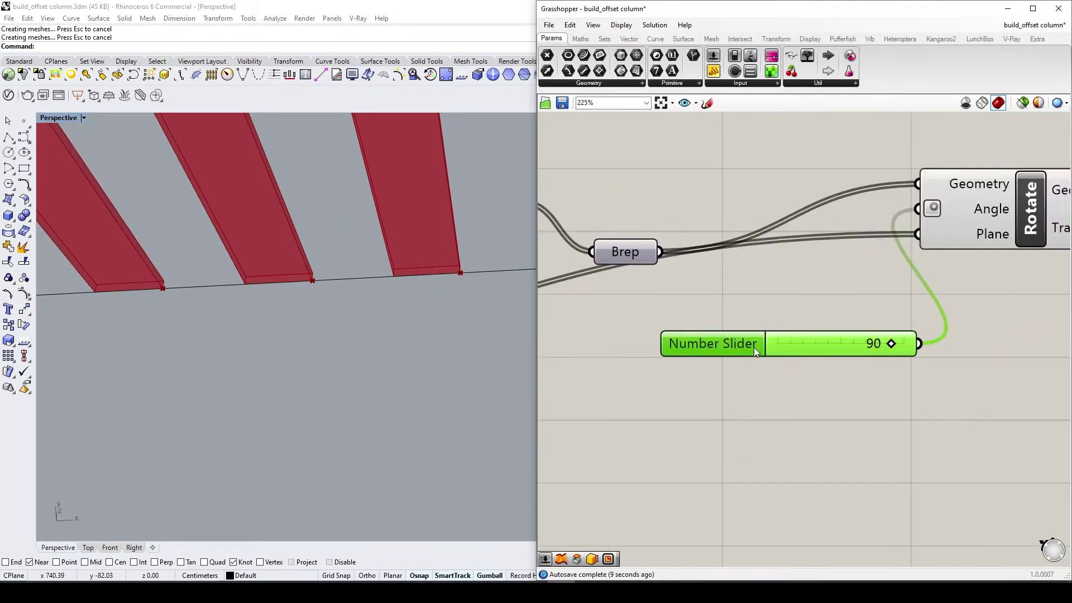
left_click_drag(754, 347, 579, 445)
left_click(701, 290)
left_click(580, 40)
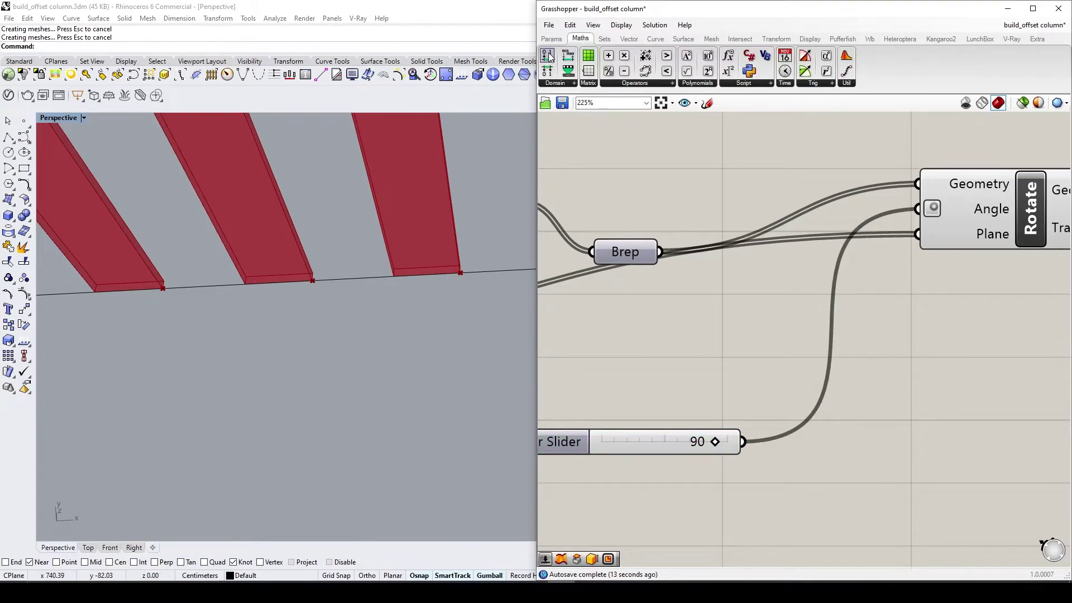
left_click(547, 55)
left_click(826, 428)
scroll(826, 427, "down", 2)
right_click_drag(826, 427, 782, 388)
left_click_drag(765, 423, 821, 441)
left_click_drag(663, 397, 842, 251)
left_click(700, 488)
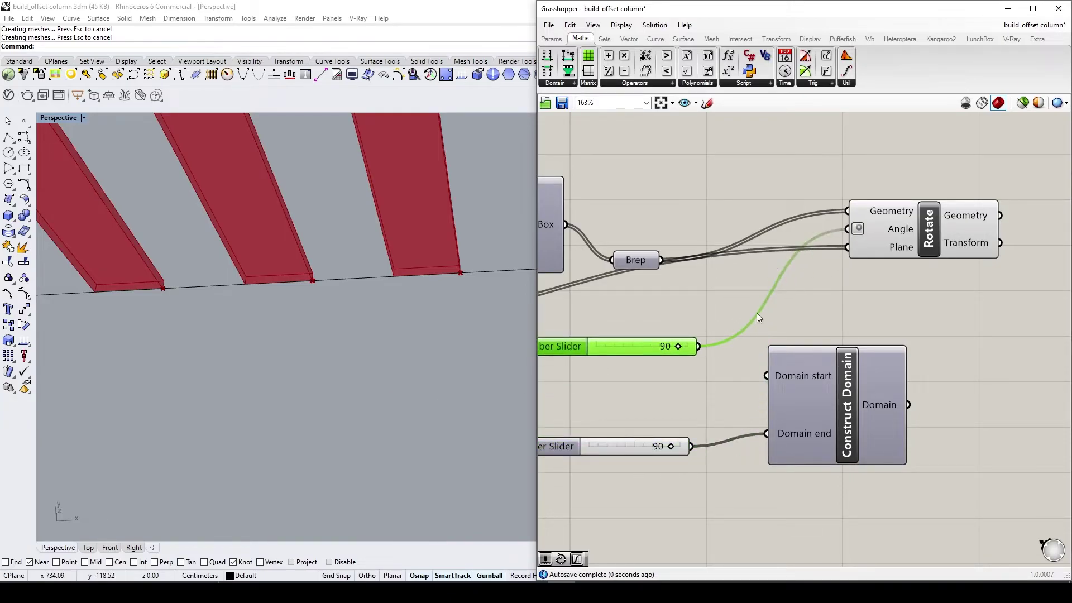
- Set the slider on the Rotate angle to 0 and connect it to Construct Domain's Domain start
left_click_drag(677, 347, 594, 353)
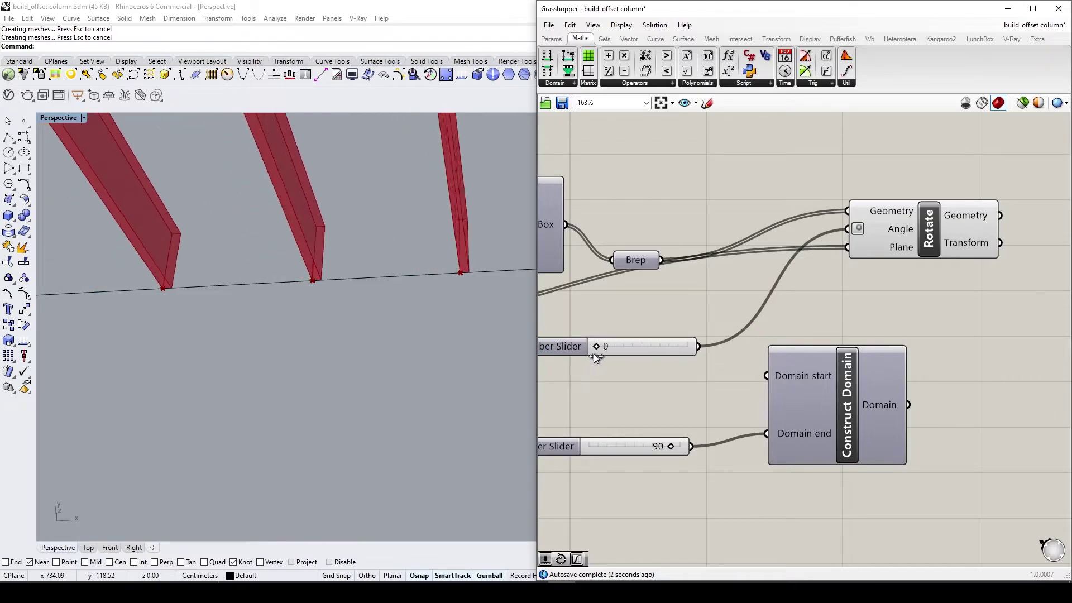
left_click_drag(755, 383, 696, 379)
scroll(749, 422, "down", 2)
- Add a Range component fed by the constructed domain and tuck the 90 slider beneath the 0 slider
right_click_drag(905, 409, 814, 385)
double_click(815, 385)
type("ran")
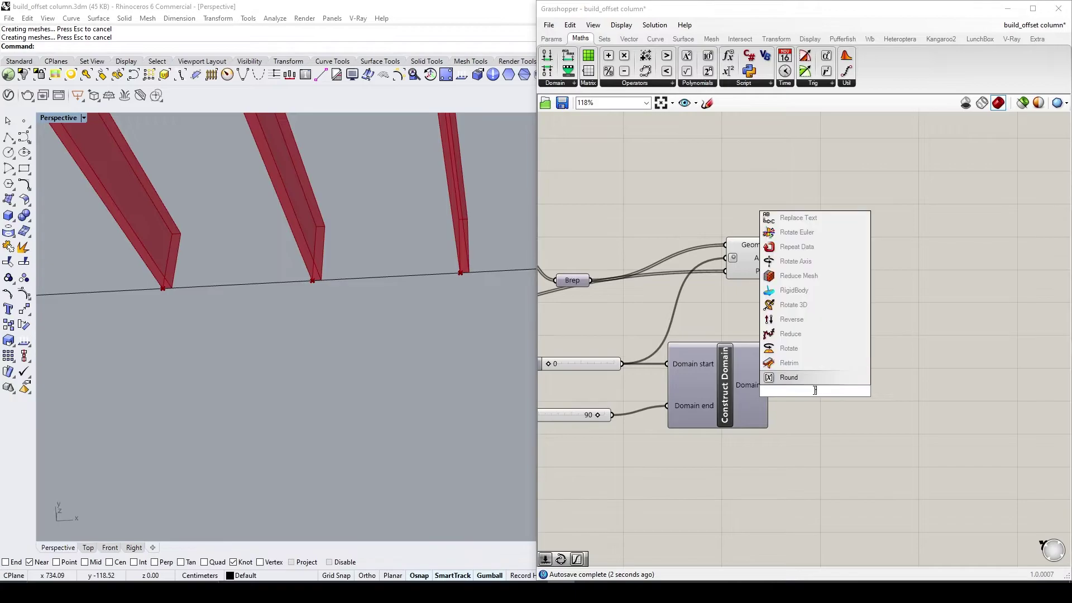
left_click(789, 348)
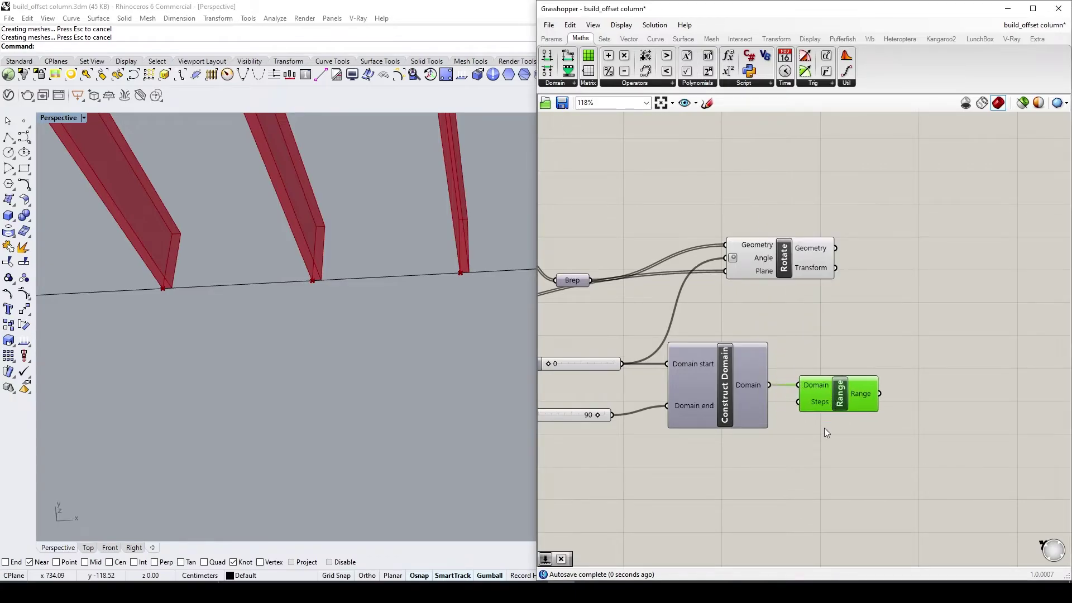
right_click_drag(628, 466, 728, 470)
left_click_drag(684, 420, 681, 400)
- Add a List Length component for the Brep list and connect its Length to the Range's Steps input
right_click_drag(710, 447, 738, 434)
double_click(743, 437)
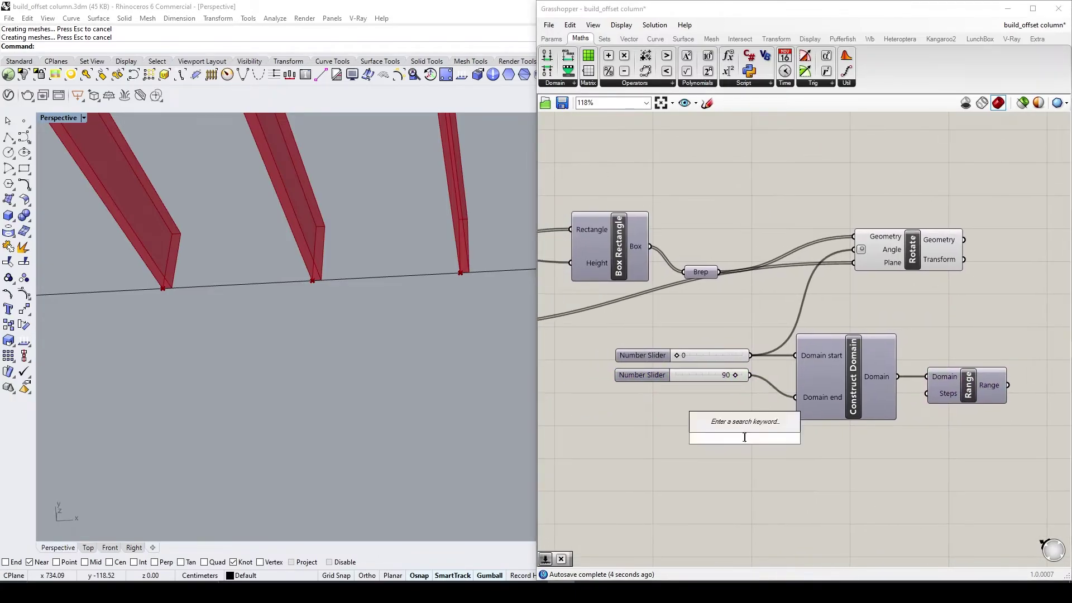
type("list")
left_click(721, 322)
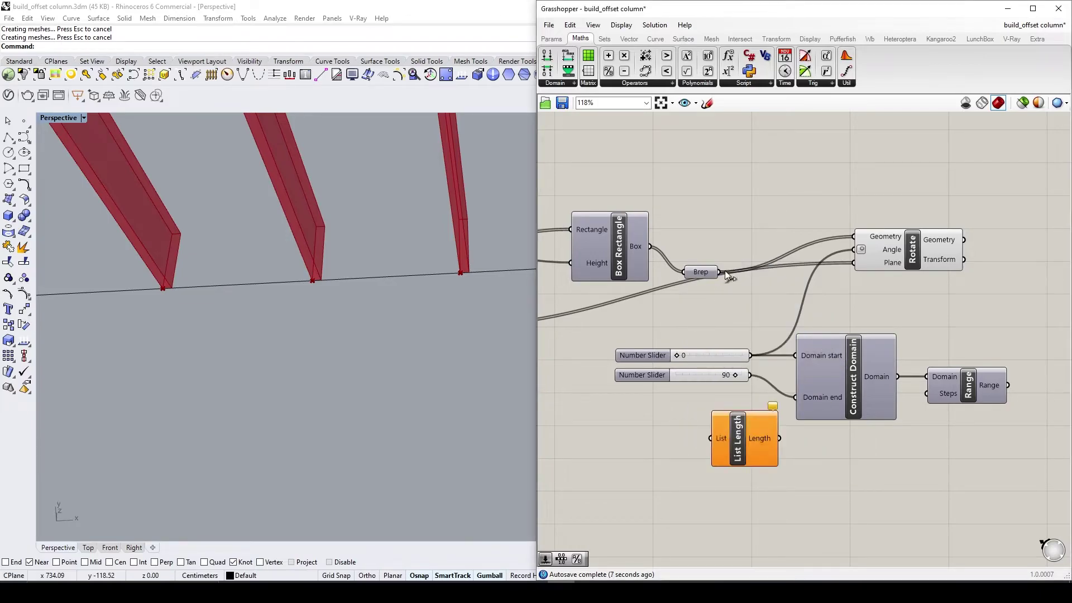
left_click_drag(715, 430, 716, 432)
right_click_drag(815, 481, 754, 487)
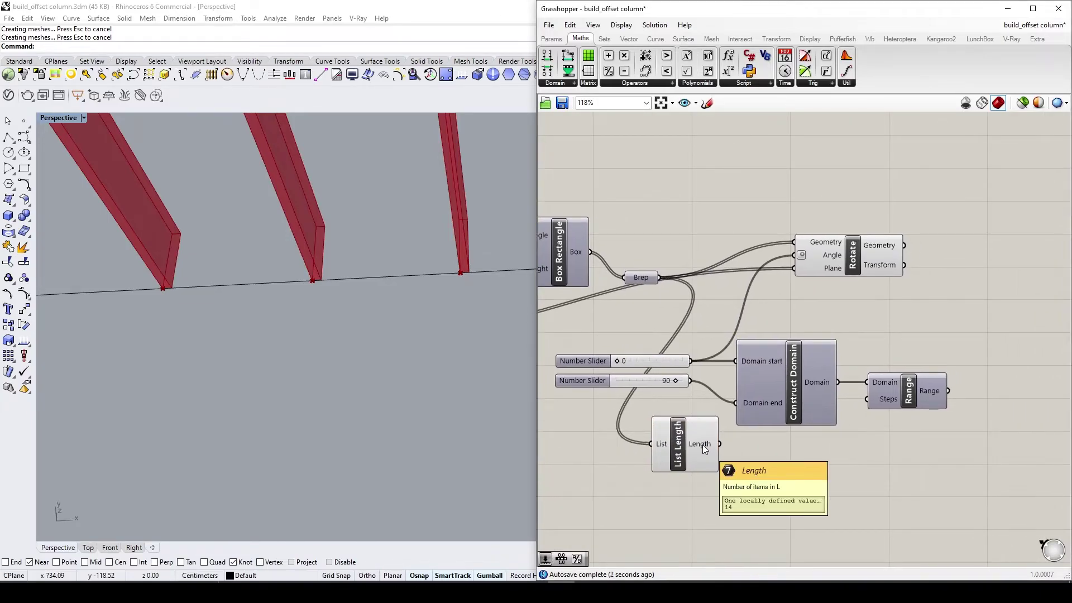
mouse_move(649, 279)
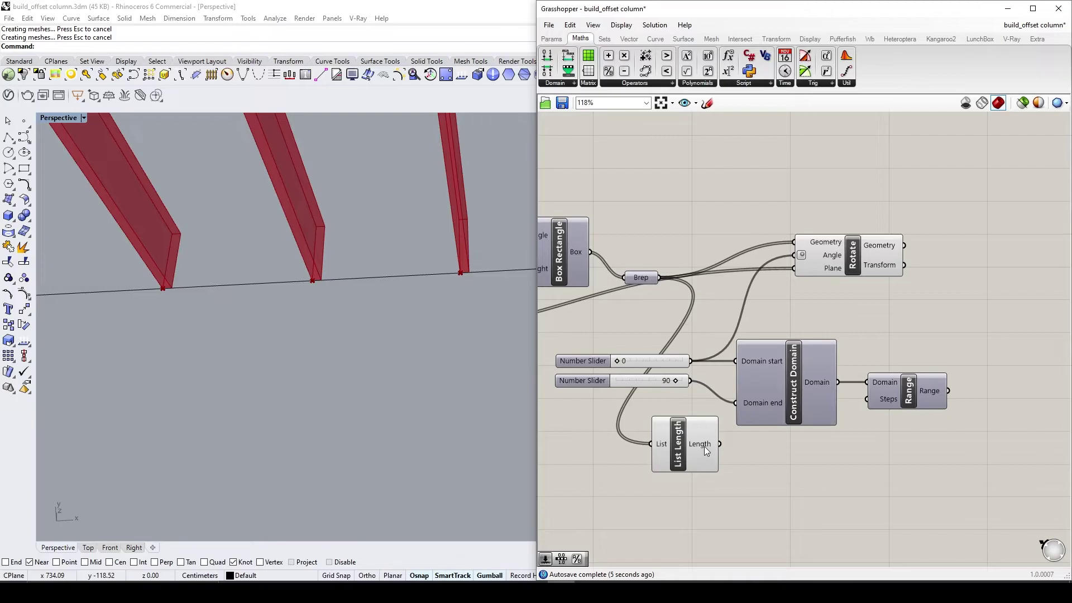
left_click_drag(720, 443, 881, 398)
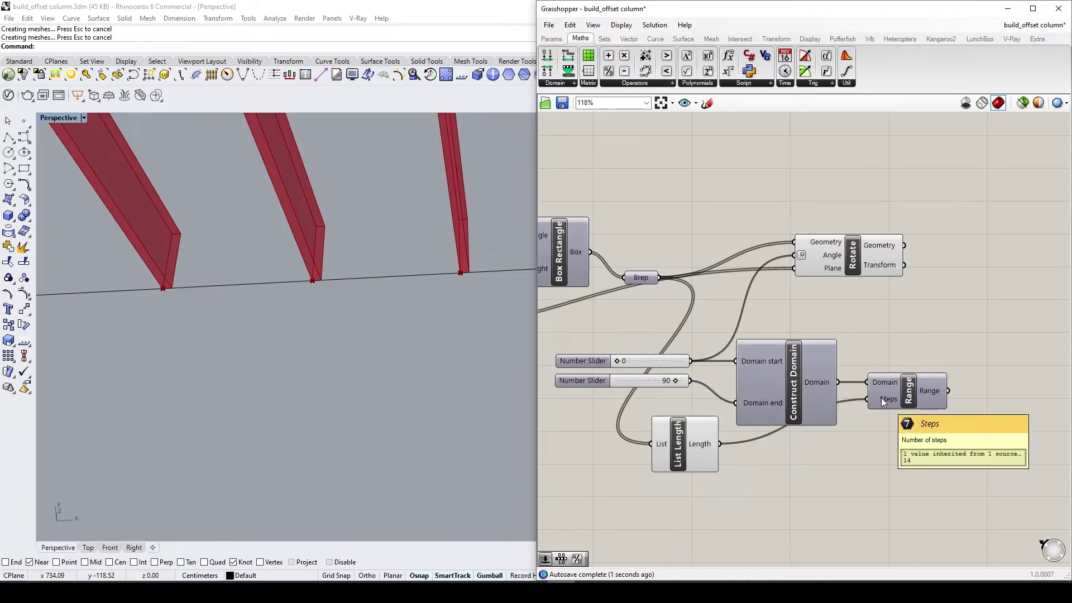
- Insert a Subtraction component between List Length and the Range's Steps, and connect the Range output to the Rotate component's Angle
left_click(931, 401)
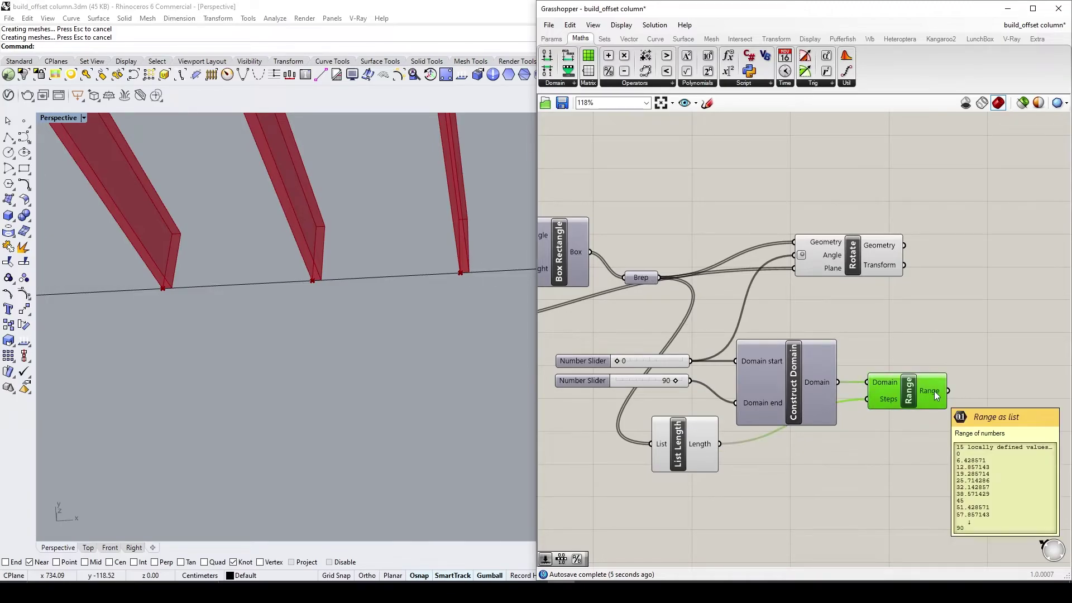
left_click_drag(698, 455, 683, 477)
left_click(731, 472)
double_click(732, 472)
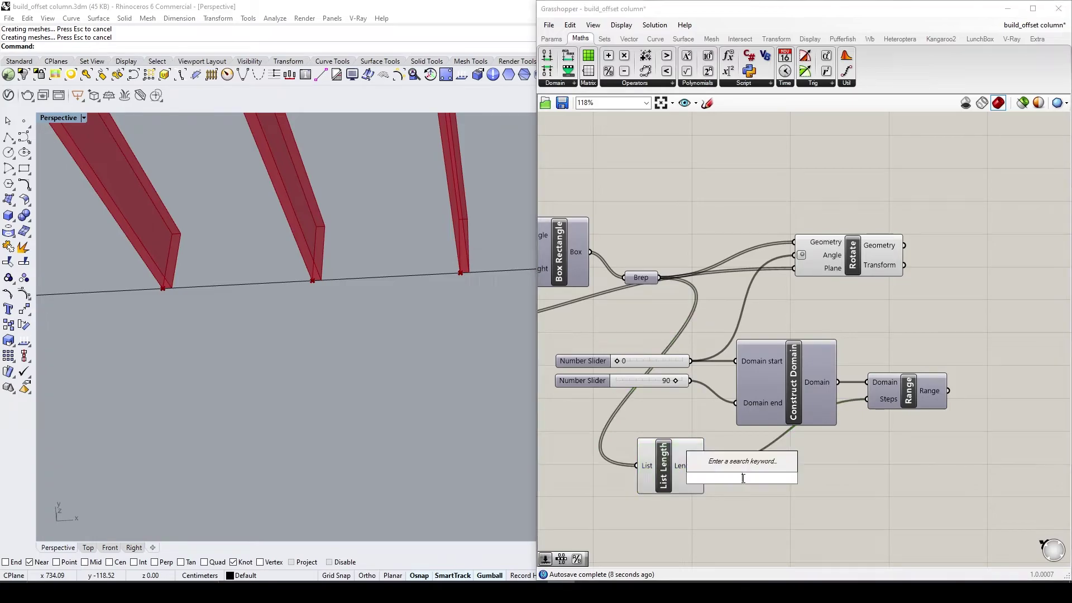
type("-")
key("Return")
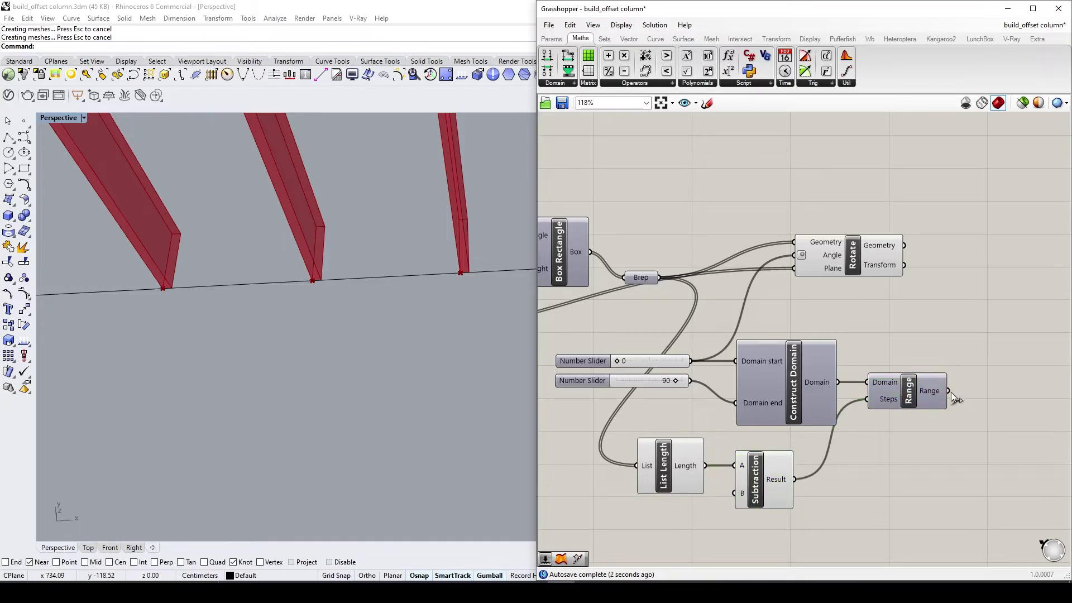
scroll(351, 306, "down", 5)
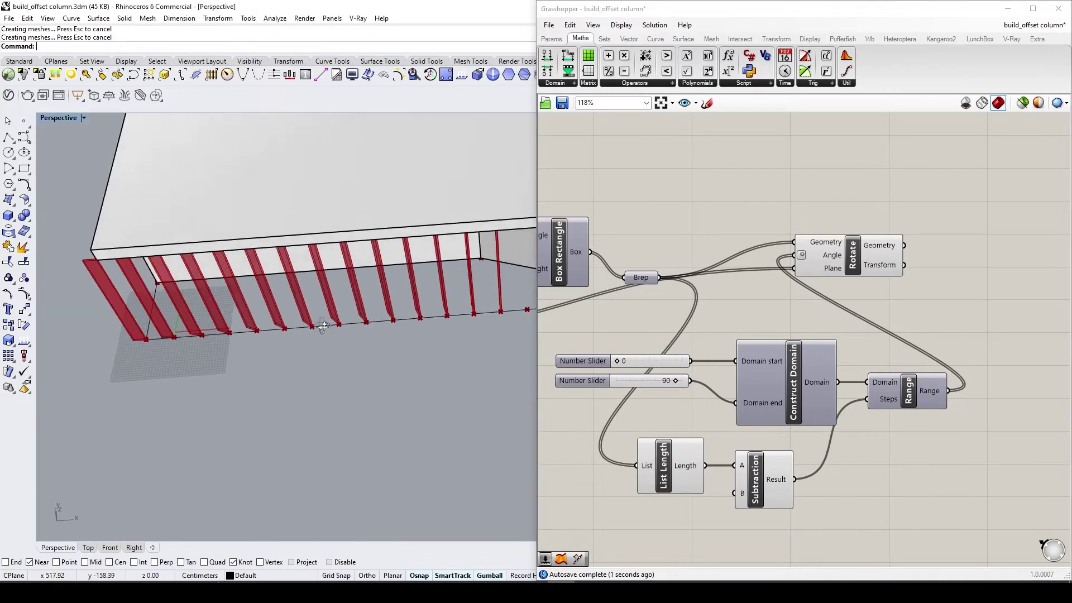
scroll(741, 420, "down", 3)
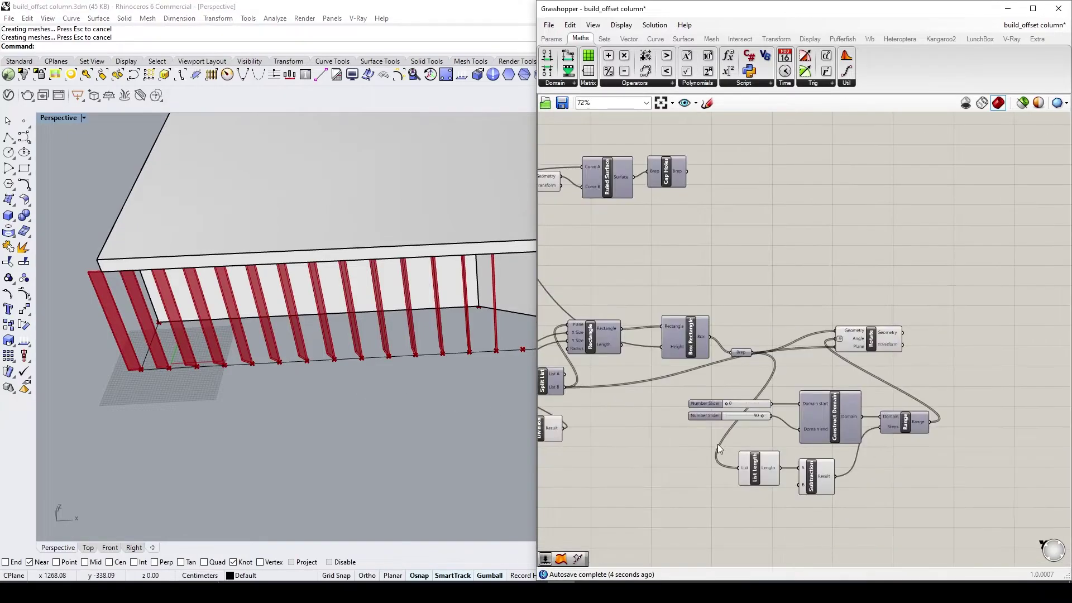
- Set the column Rectangle's X Size slider to 10 and its Y Size slider to 50
scroll(627, 369, "up", 8)
left_click_drag(611, 353, 619, 353)
right_click_drag(584, 351, 697, 369)
mouse_move(602, 299)
left_mouse_down()
mouse_move(633, 301)
mouse_move(618, 303)
left_mouse_up()
mouse_move(731, 370)
left_mouse_down()
mouse_move(813, 369)
mouse_move(729, 370)
mouse_move(743, 372)
left_mouse_up()
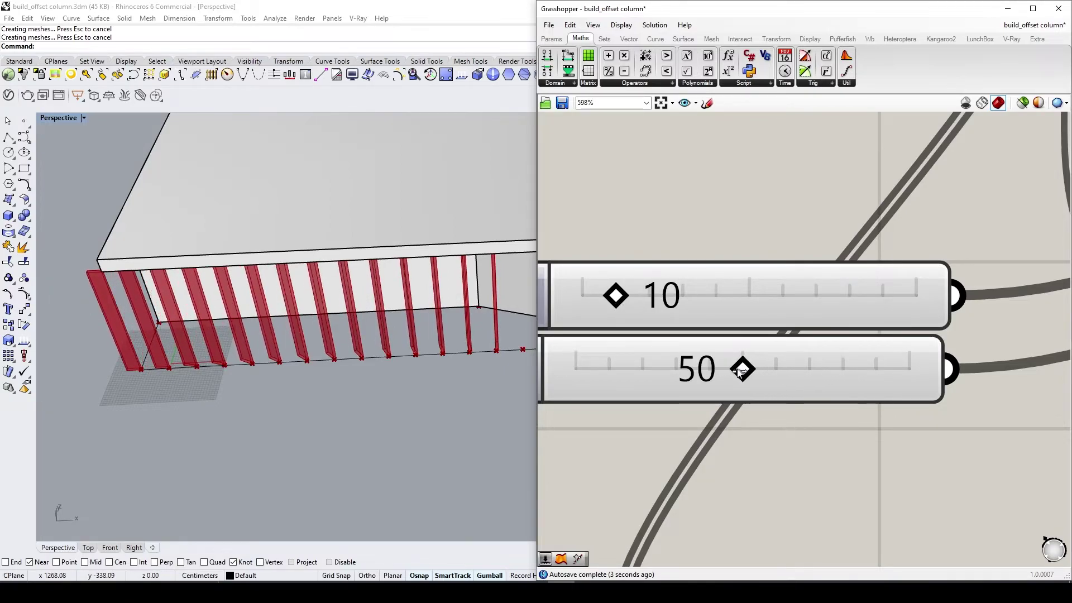
scroll(440, 379, "down", 2)
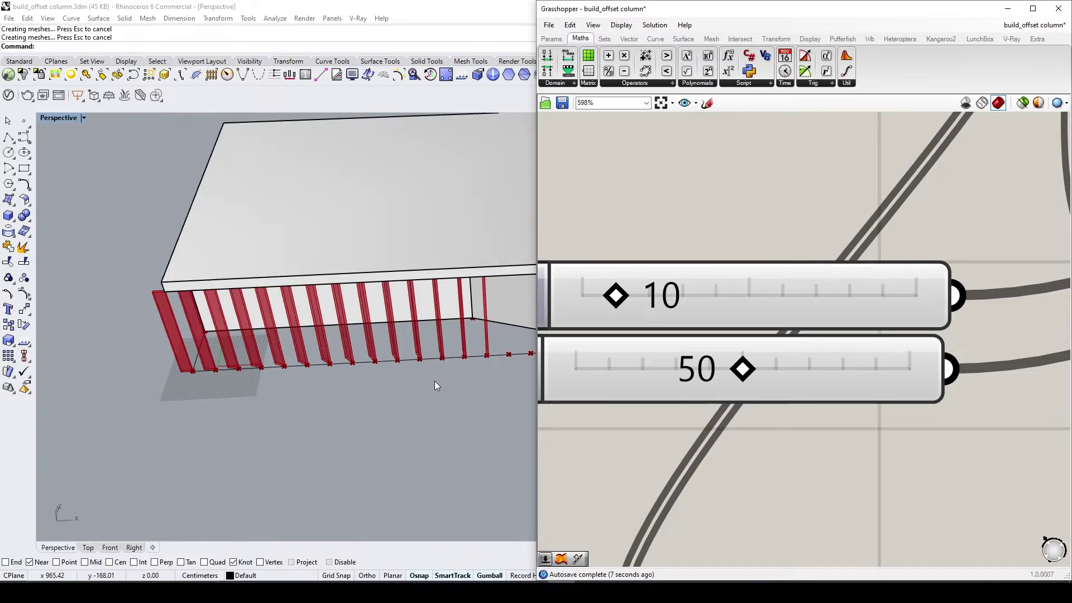
- Raise the Domain end slider's maximum to 360 and set the slider to 0
right_click_drag(807, 437, 691, 408)
scroll(690, 407, "down", 8)
right_click_drag(923, 457, 507, 385)
right_click_drag(879, 474, 769, 448)
scroll(864, 478, "up", 2)
scroll(929, 443, "down", 2)
scroll(779, 365, "up", 4)
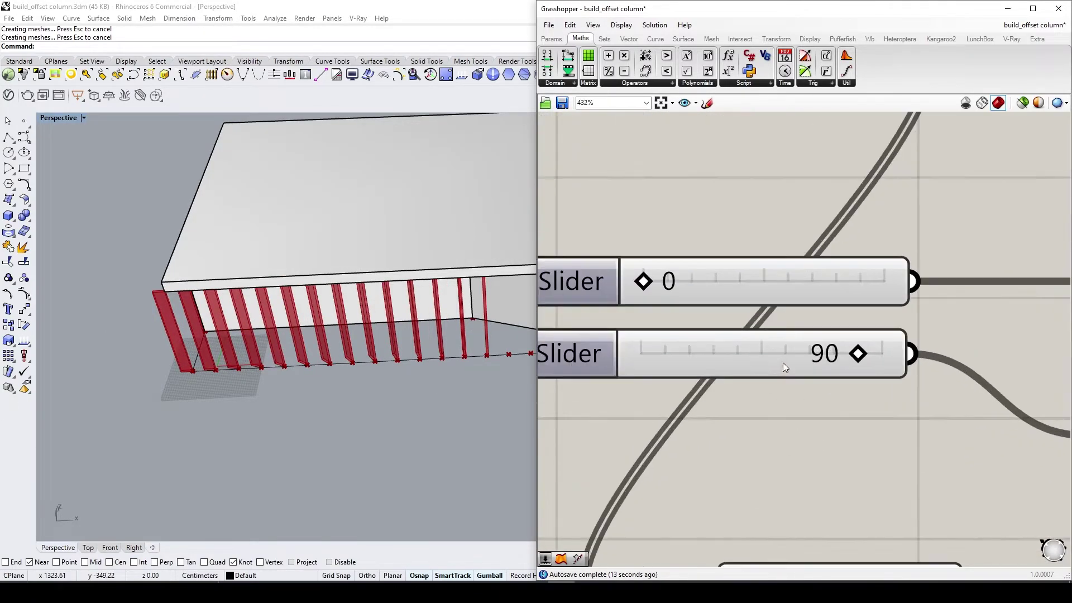
double_click(603, 375)
double_click(636, 391)
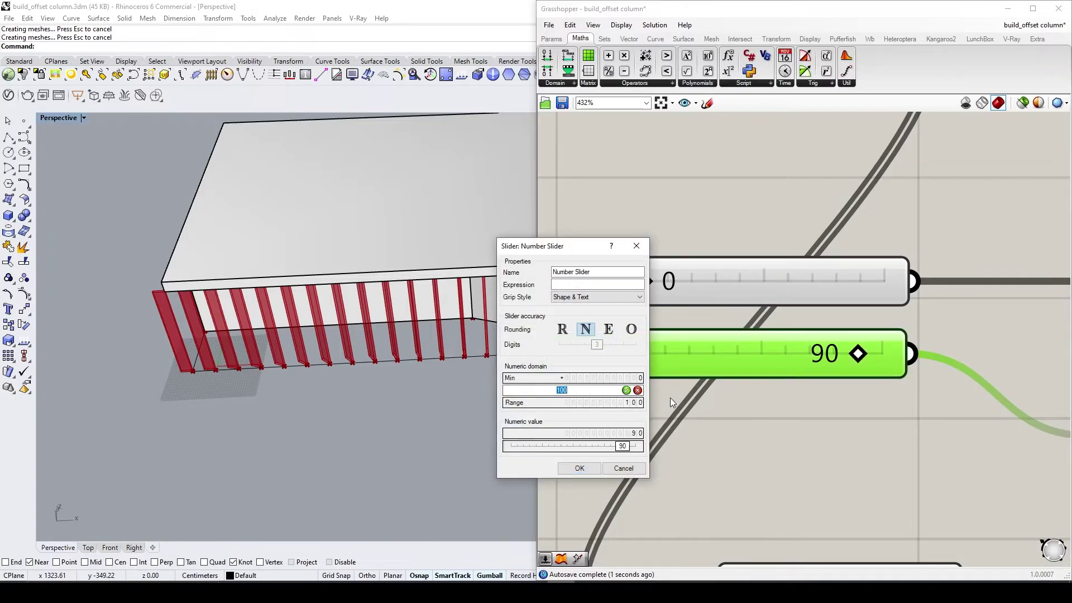
key("Return")
left_click(579, 468)
scroll(657, 366, "up", 3)
left_click_drag(657, 365, 508, 390)
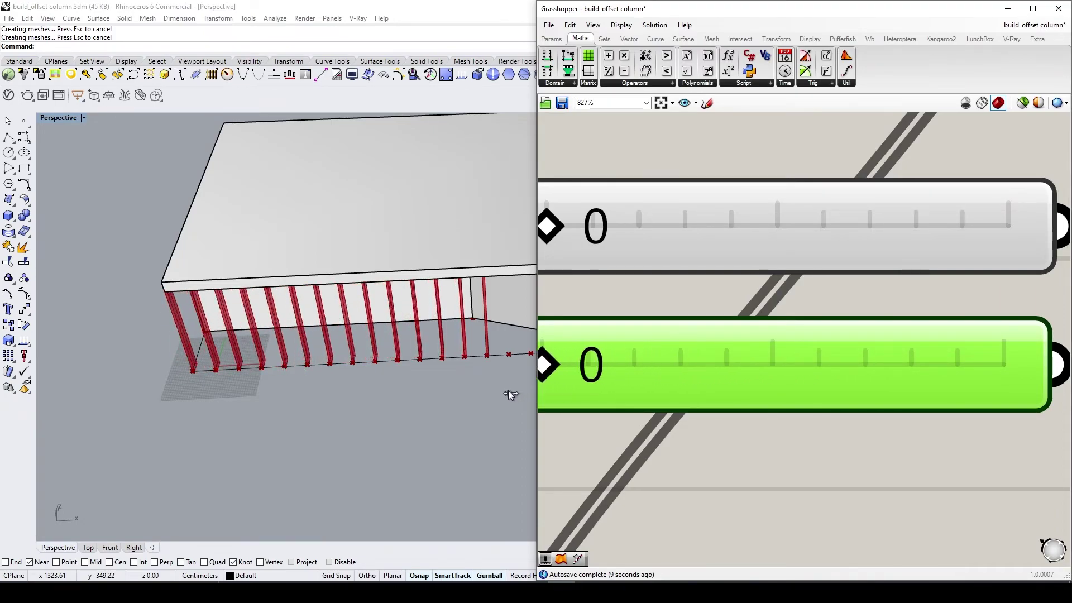
scroll(567, 413, "down", 3)
- Insert a Negative component between the second angle slider and Construct Domain's Domain end
scroll(609, 418, "down", 3)
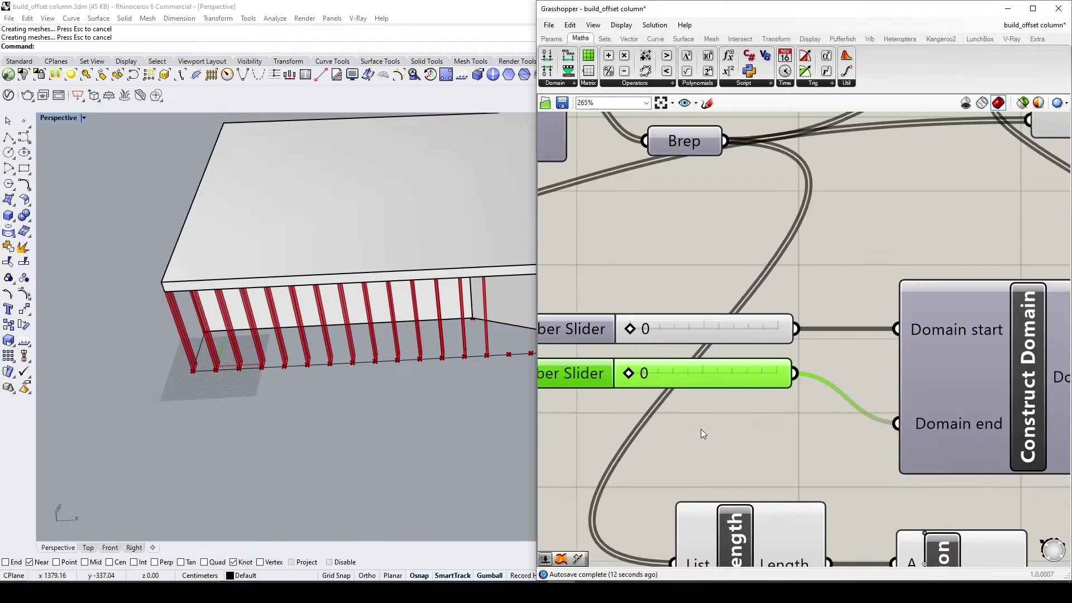
double_click(748, 426)
type("nweg")
key("BackSpace")
key("BackSpace")
key("BackSpace")
key("BackSpace")
type("neg")
left_click(742, 412)
left_click_drag(760, 446, 772, 447)
left_click_drag(738, 367, 677, 429)
left_click_drag(842, 429, 896, 424)
right_click_drag(710, 433, 716, 433)
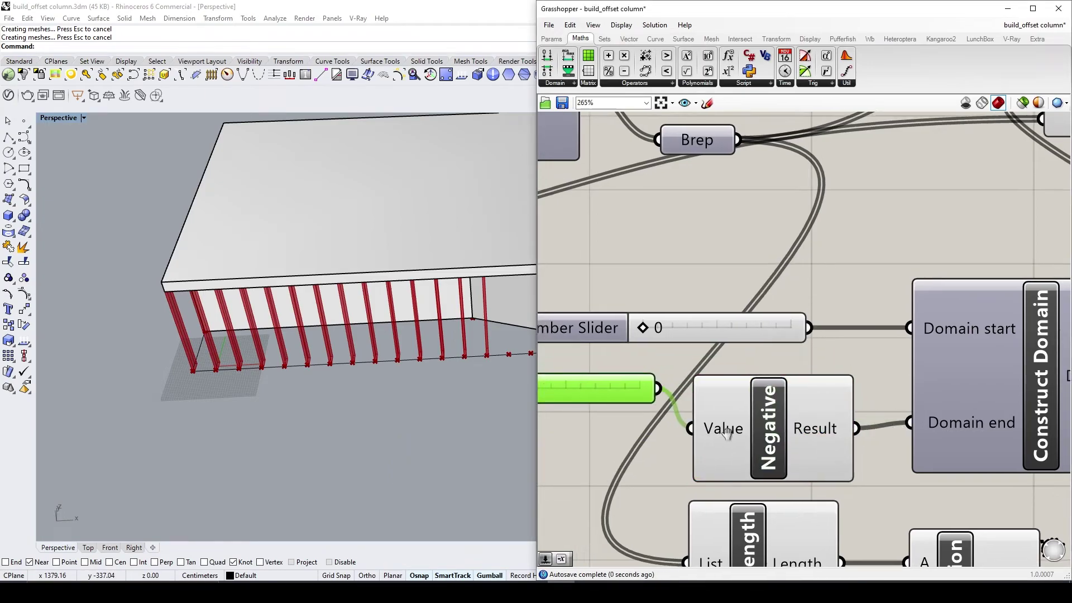
- Set the slider feeding the Negative component to 90
scroll(614, 385, "up", 5)
left_click_drag(591, 376, 689, 387)
double_click(717, 360)
type("90")
key("Return")
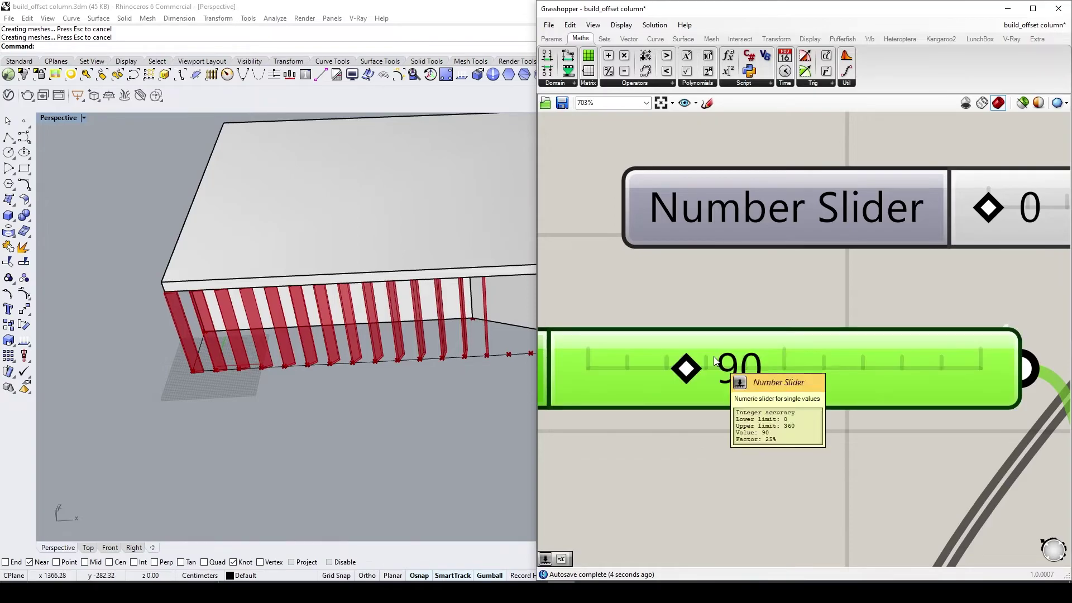
- Set the Divide Length component's Length slider to 75 to space the columns more closely
scroll(279, 380, "up", 8)
scroll(810, 385, "down", 6)
scroll(810, 385, "down", 6)
right_click_drag(688, 390, 922, 441)
scroll(701, 379, "up", 6)
right_click_drag(750, 375, 829, 405)
scroll(679, 367, "up", 3)
scroll(858, 374, "up", 5)
left_click_drag(858, 367, 699, 382)
- Examine the gradually rotated columns along the building's front edge from several angles
right_click_drag(474, 385, 394, 381)
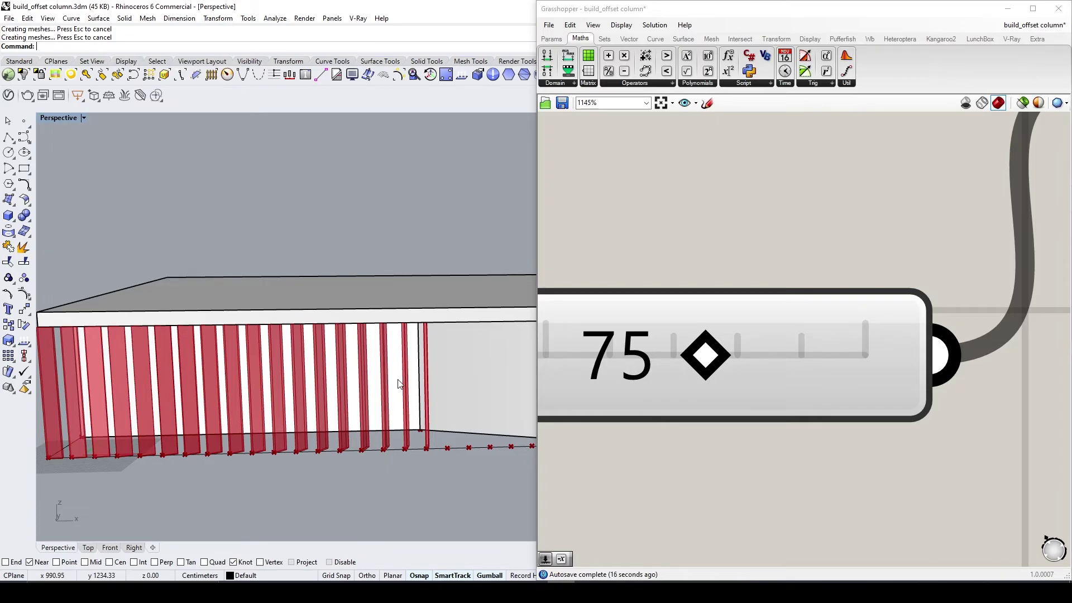
right_click_drag(398, 383, 375, 391)
scroll(376, 383, "up", 2)
scroll(376, 383, "down", 2)
left_click(377, 386)
right_click(377, 386)
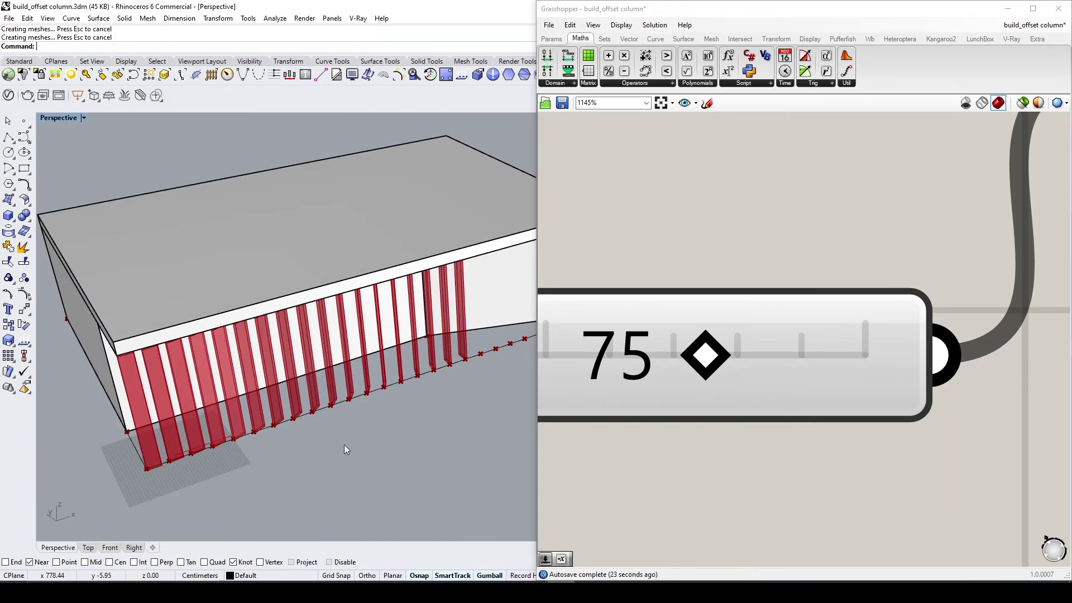
left_click(344, 444)
right_click_drag(344, 443, 371, 414)
scroll(822, 414, "down", 10)
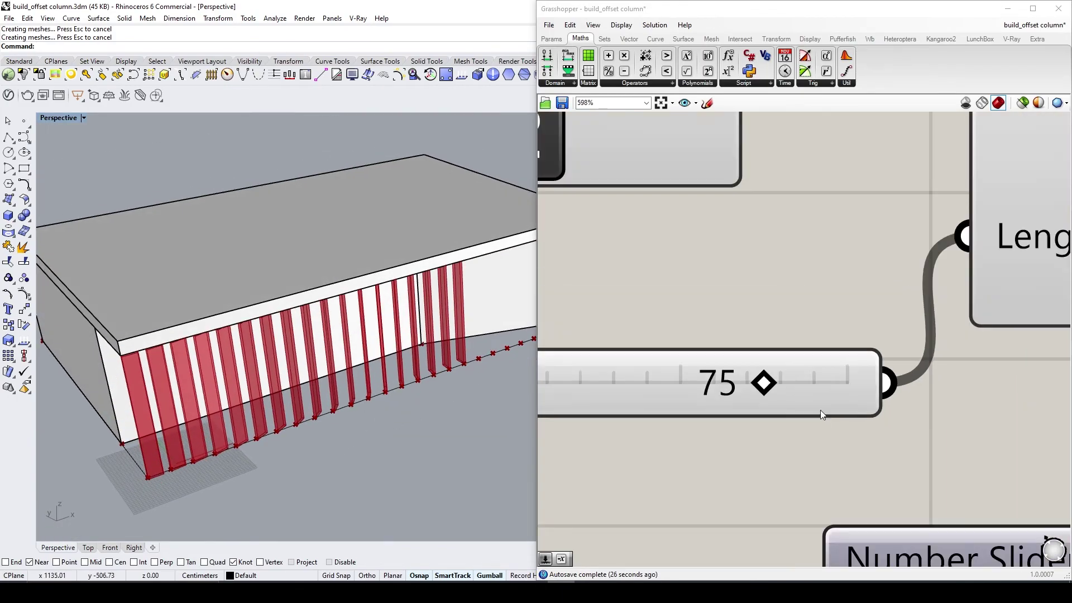
- Bake the columns from the Rotate component into the Rhino model and save the definition
scroll(791, 446, "down", 2)
scroll(773, 431, "down", 3)
right_click_drag(773, 431, 618, 366)
scroll(846, 357, "up", 5)
left_click(805, 283)
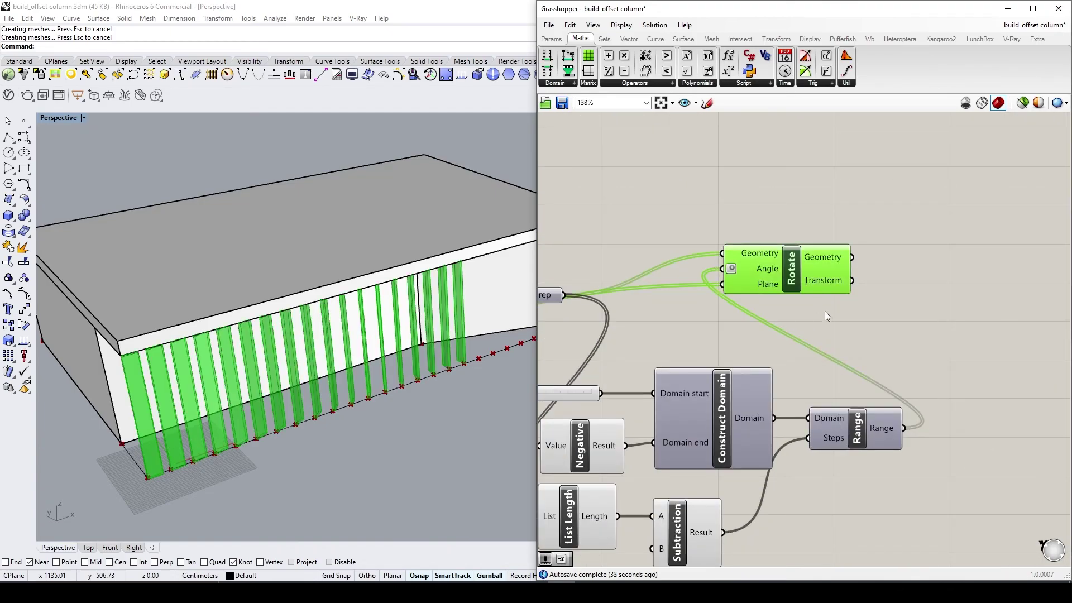
right_click(791, 273)
left_click(834, 328)
left_click(791, 383)
left_click(827, 421)
left_click(567, 249)
left_click(561, 103)
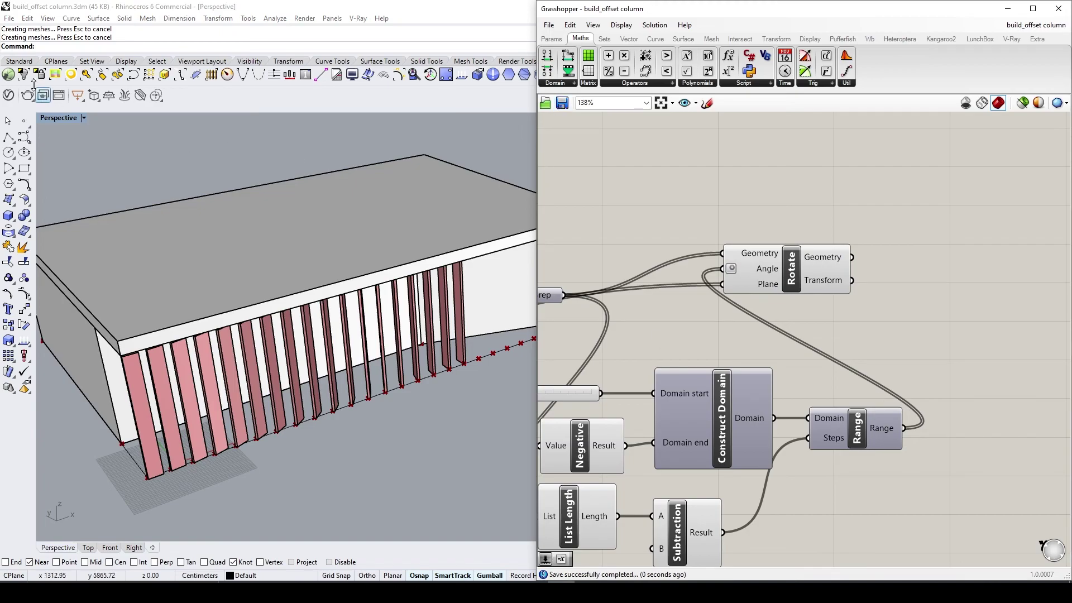